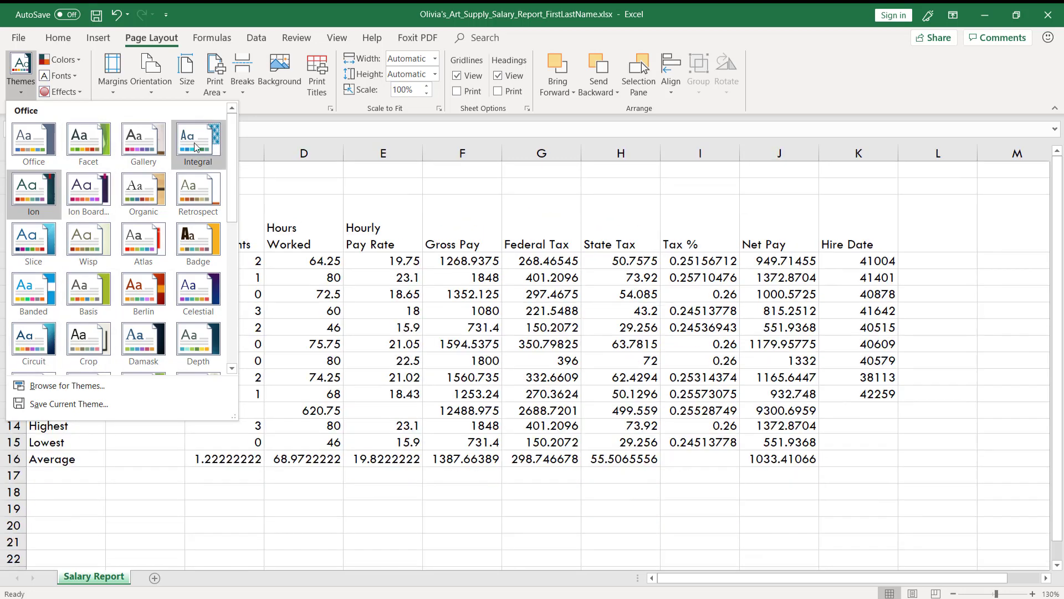
Step: Apply the Integral theme to the workbook
click(194, 142)
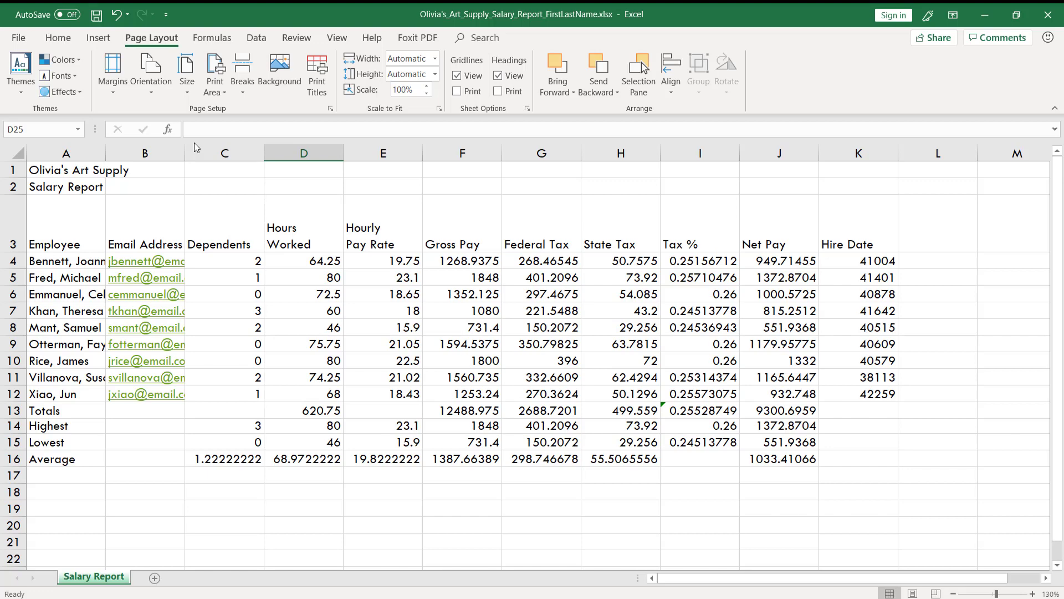
Step: Switch to the slideshow, advance to the slide on background color and box borders, and return to Excel
key(alt+Tab)
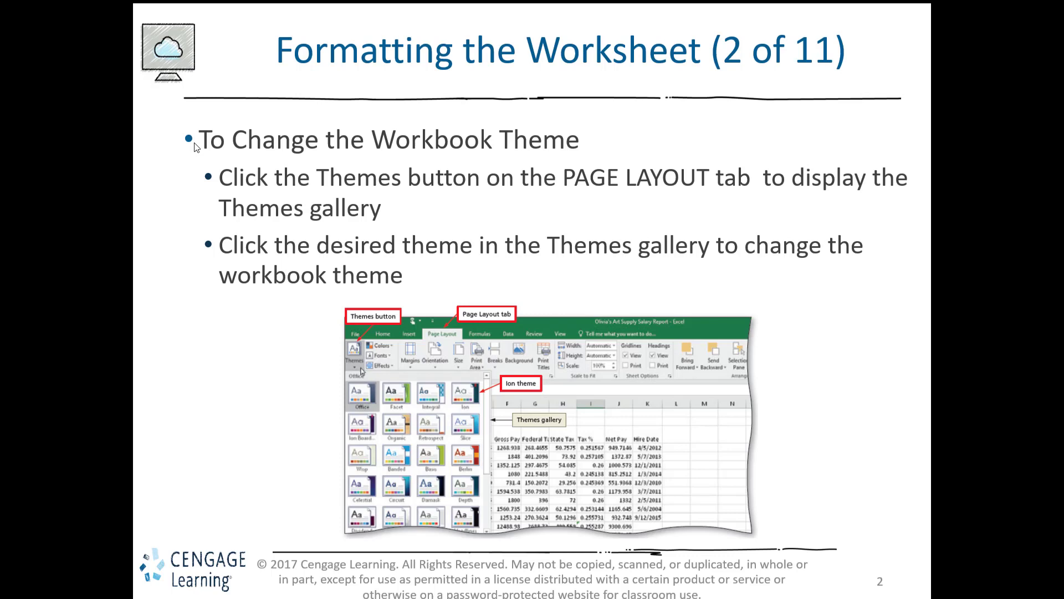
key(Right)
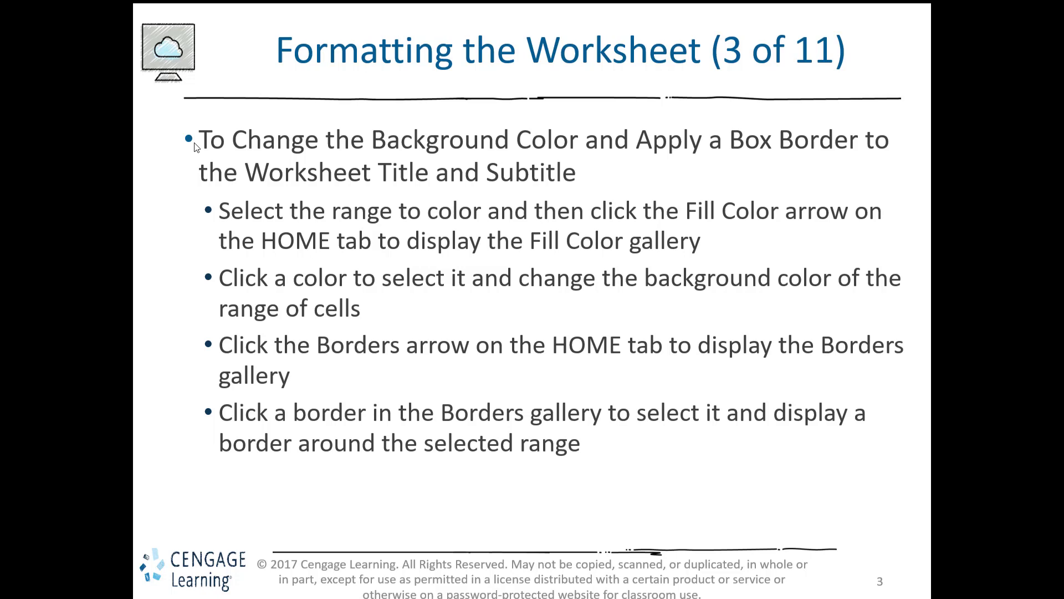
key(alt+Tab)
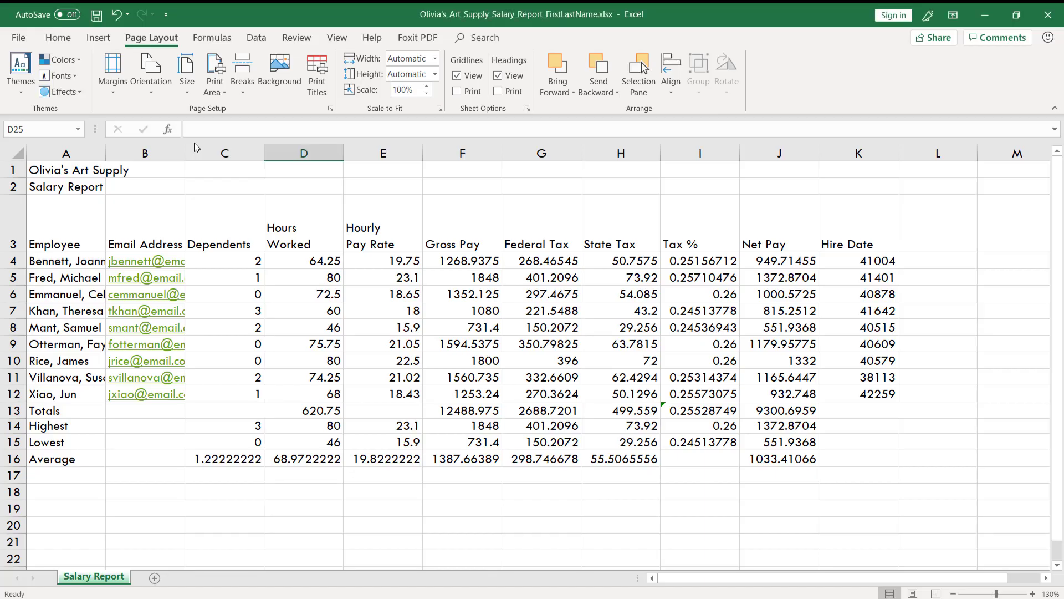
Step: Select the worksheet title and subtitle range A1:K2 for formatting
drag(53, 172, 898, 192)
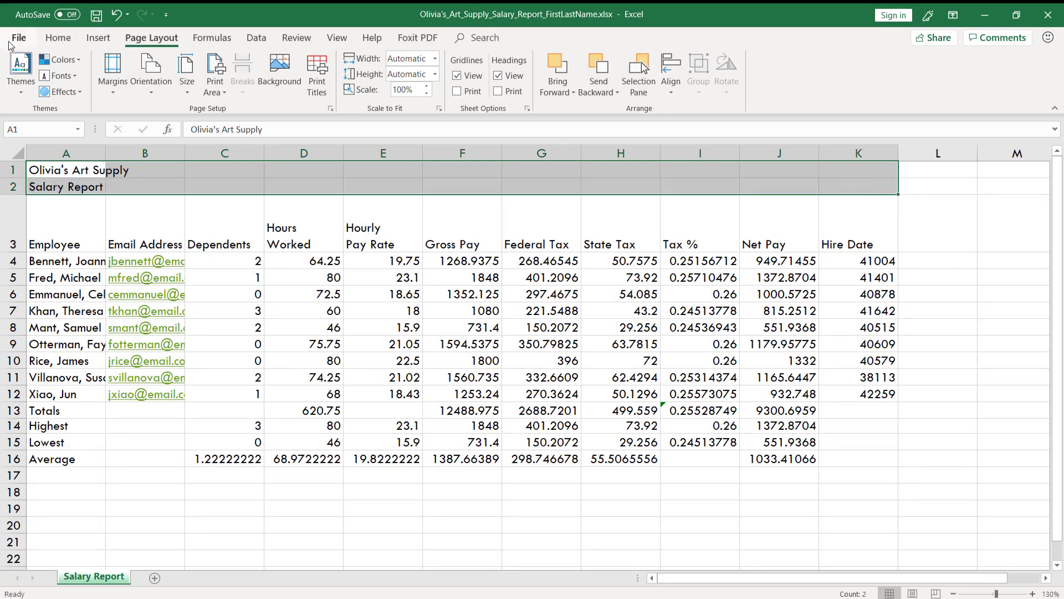
click(59, 37)
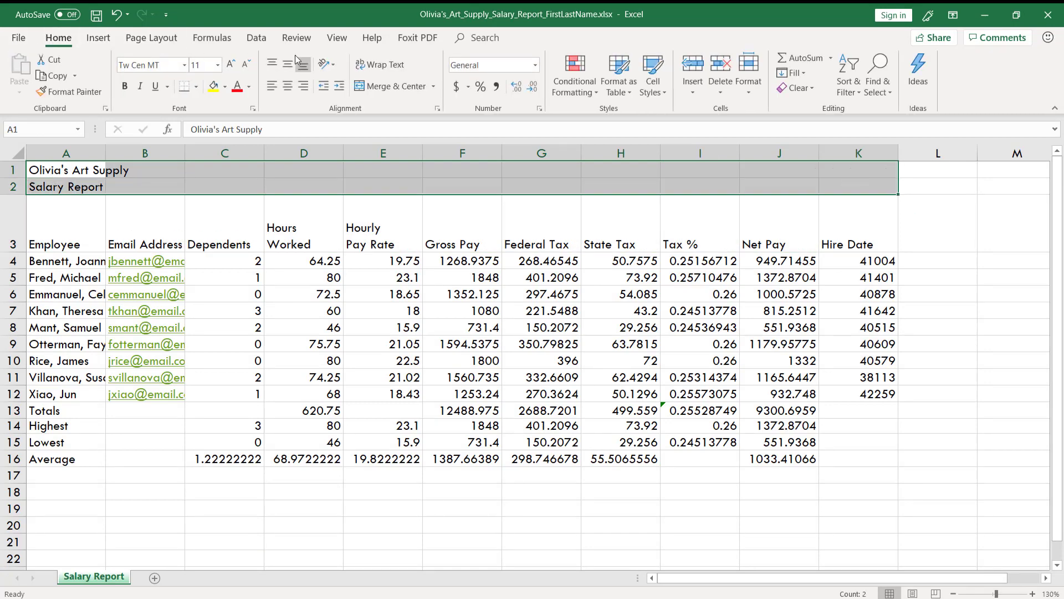
click(405, 88)
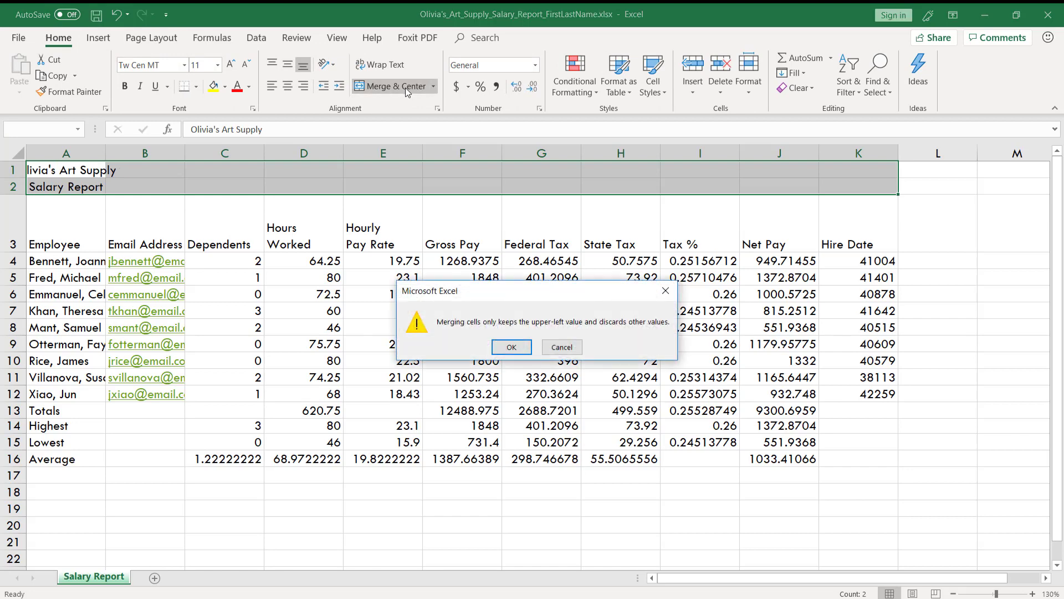
click(511, 346)
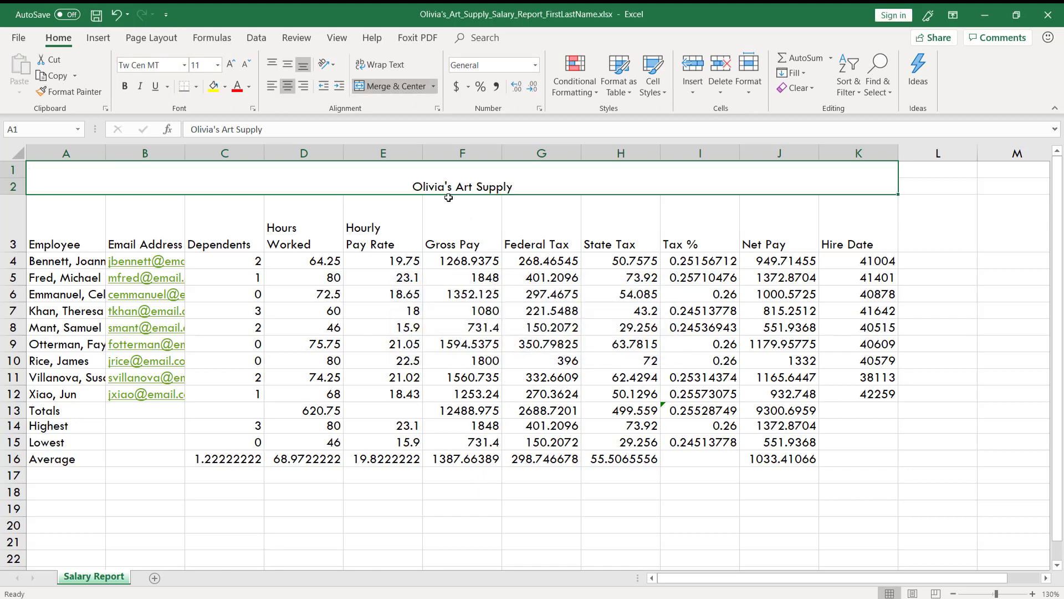
key(ctrl+z)
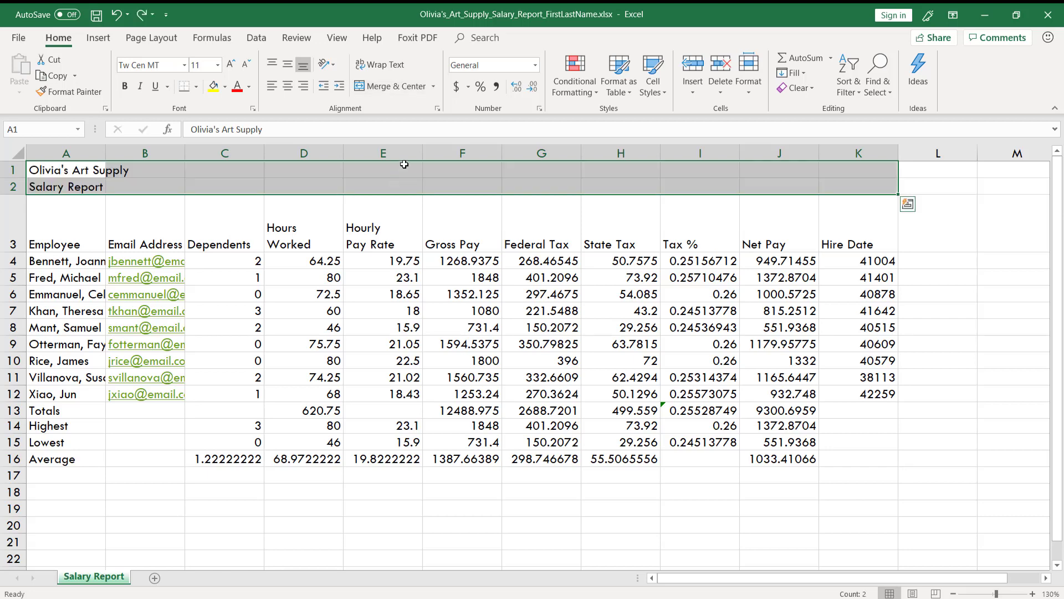
Step: Merge the title and subtitle rows separately across columns A to K with Merge Across and center their text horizontally
click(434, 90)
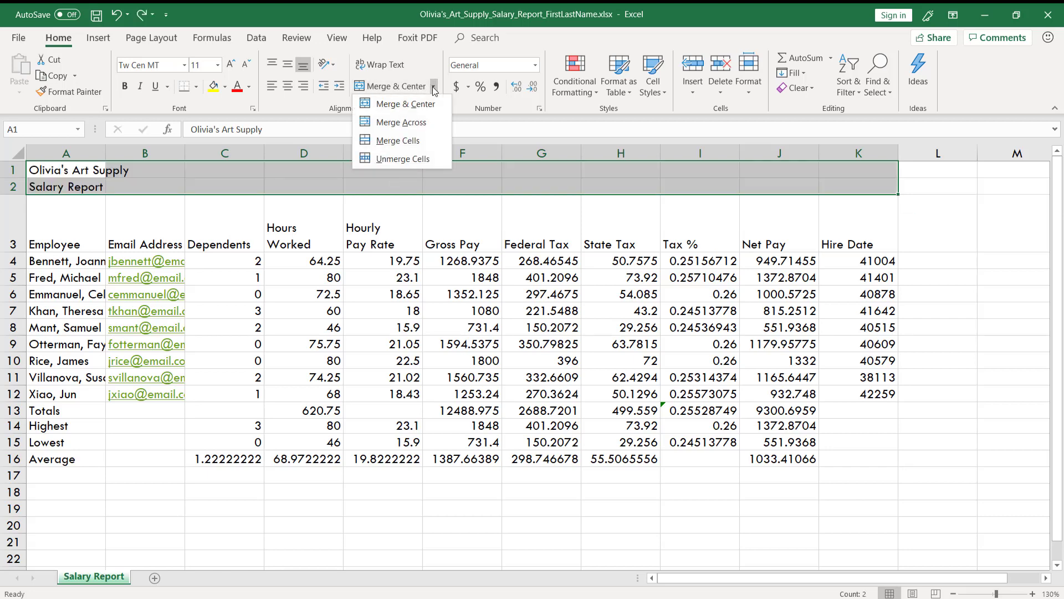
click(410, 130)
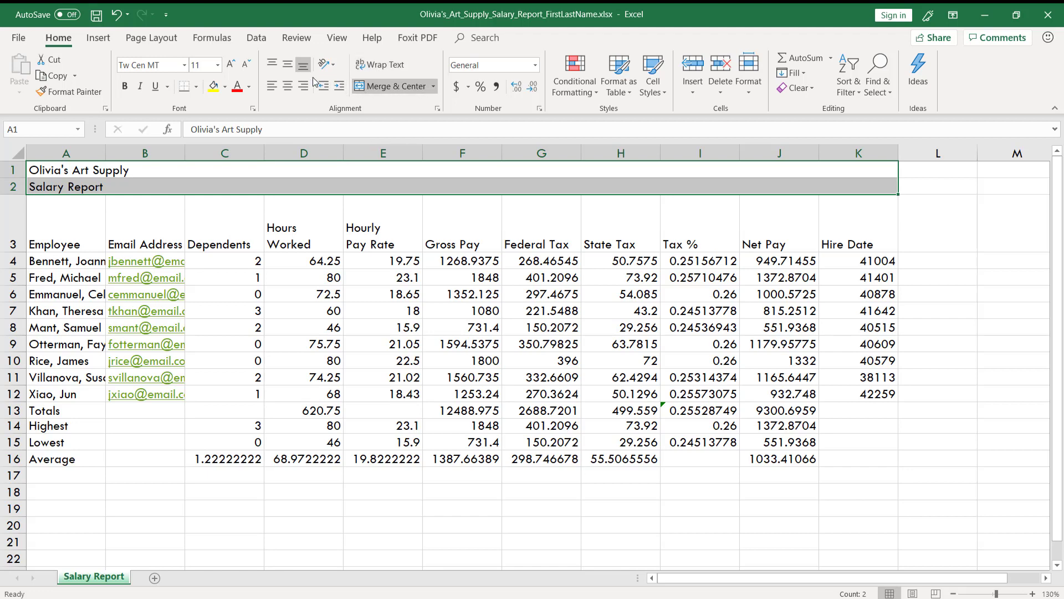
click(288, 87)
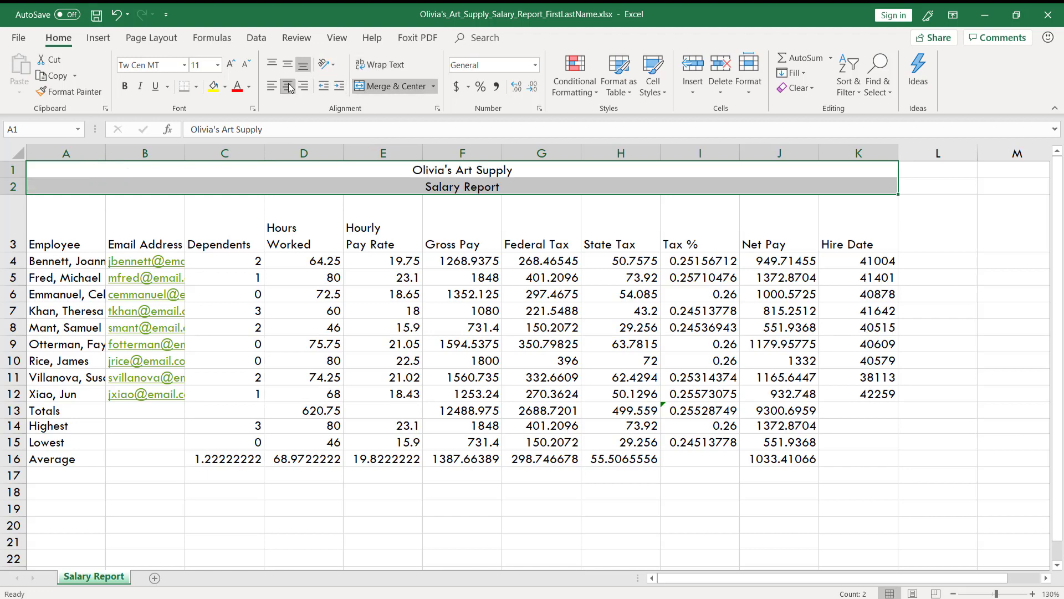
Step: Fill the title and subtitle rows with the second-lightest tint of the bright blue theme color
click(224, 89)
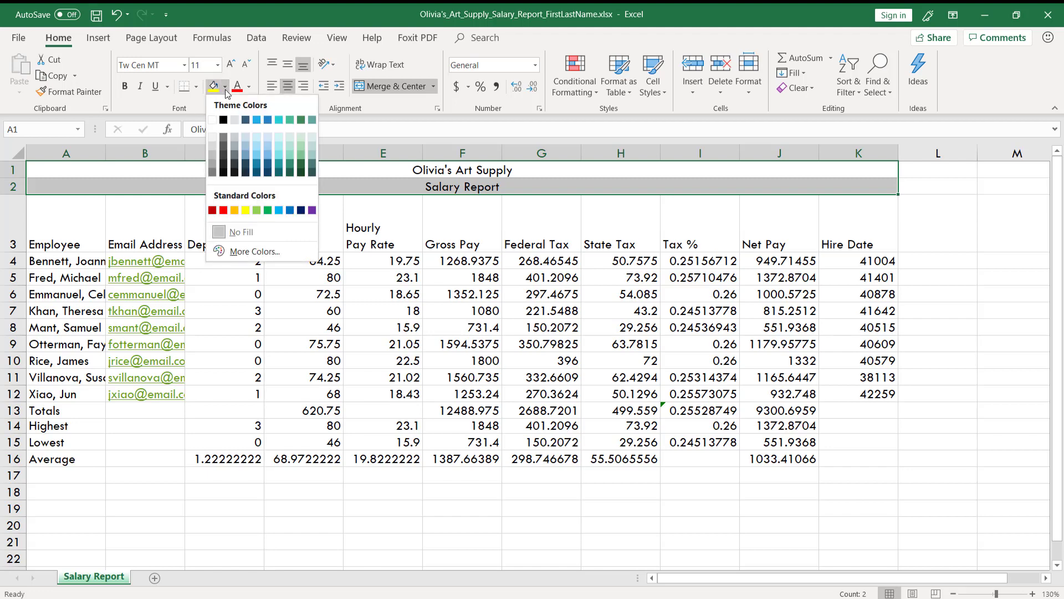
click(258, 147)
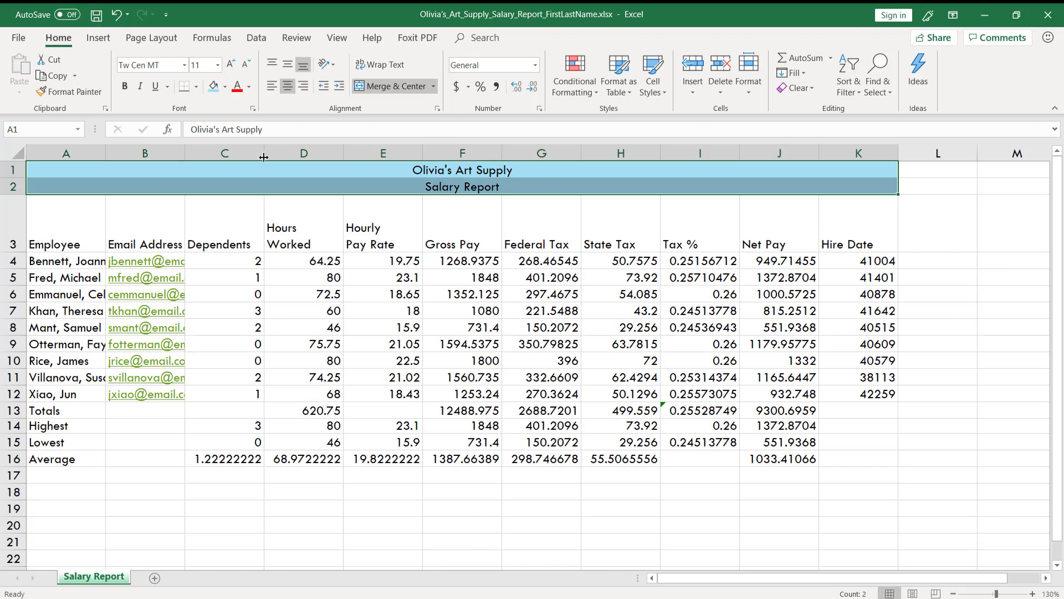
click(225, 90)
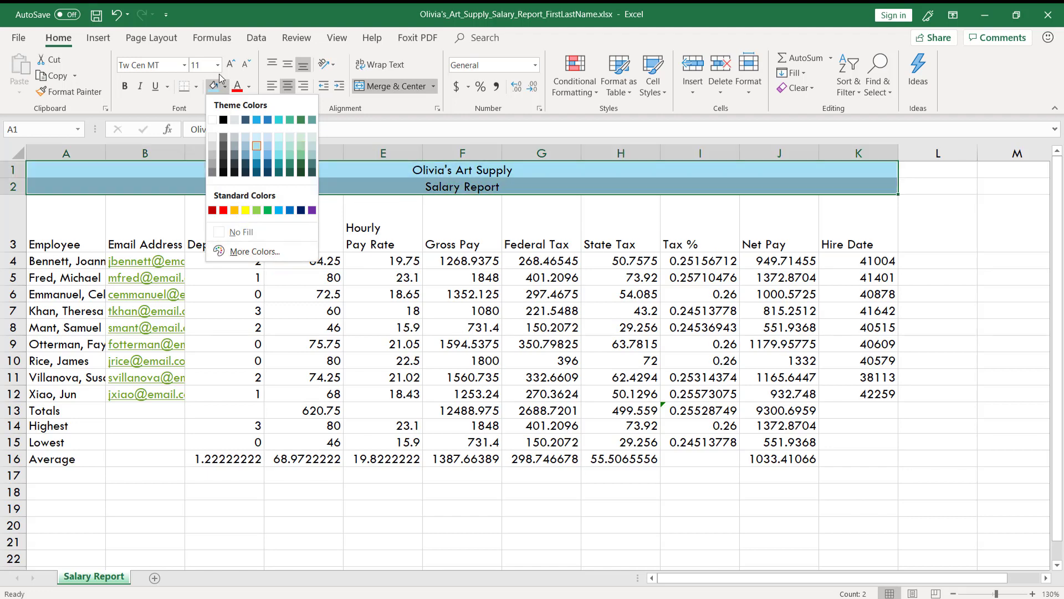
click(268, 15)
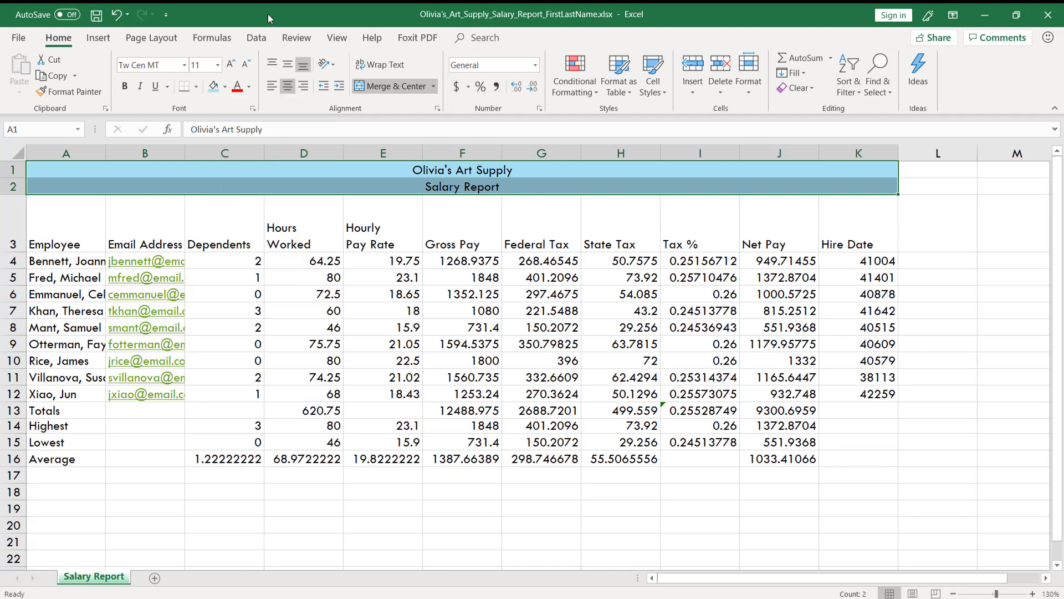
Step: Apply Thick Outside Borders around the title and subtitle range A1:K2, and deselect the range
click(198, 88)
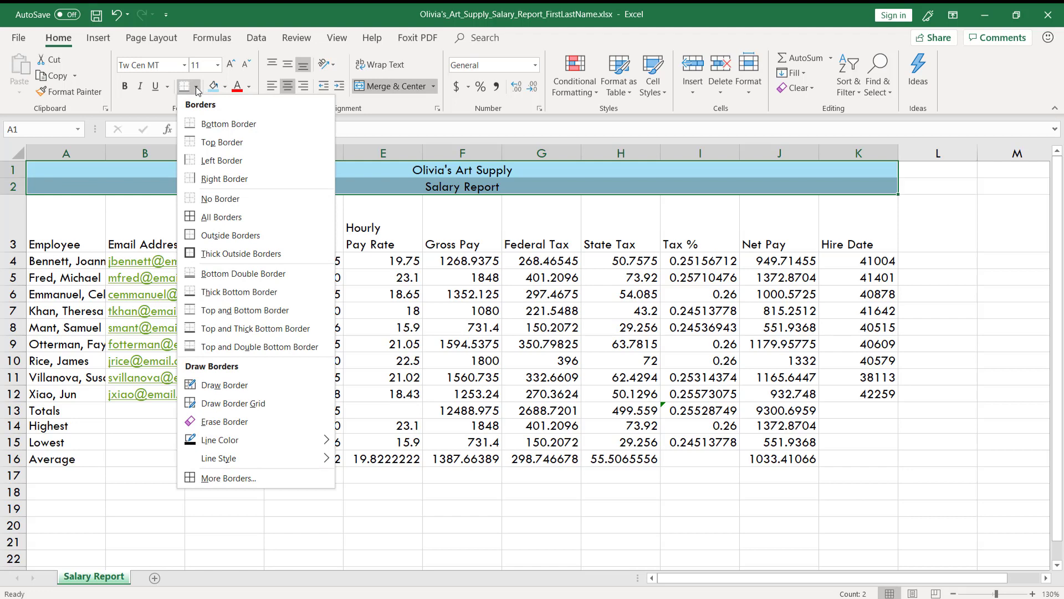
click(215, 259)
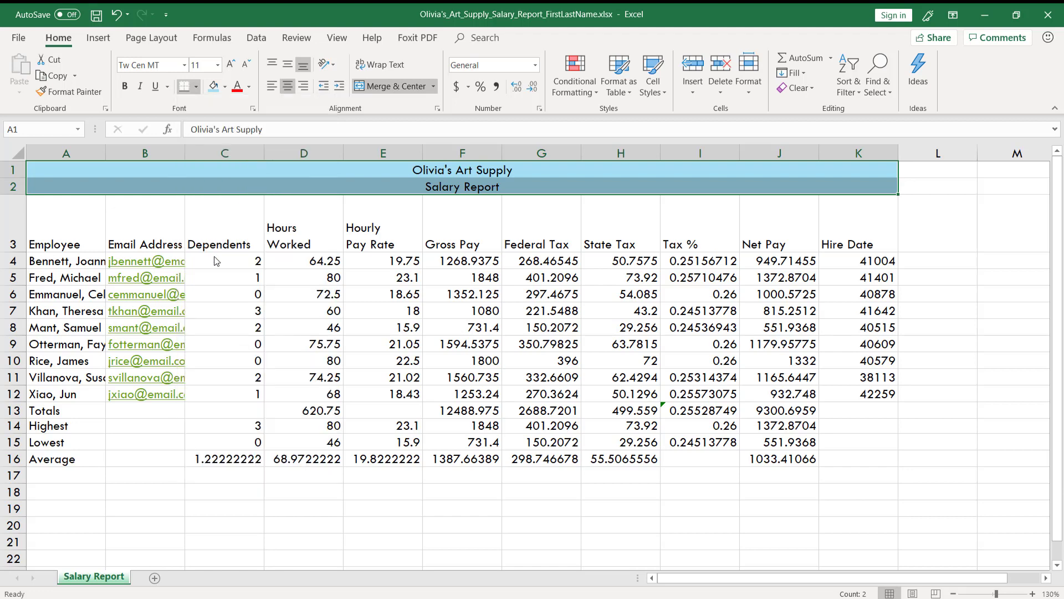
click(238, 233)
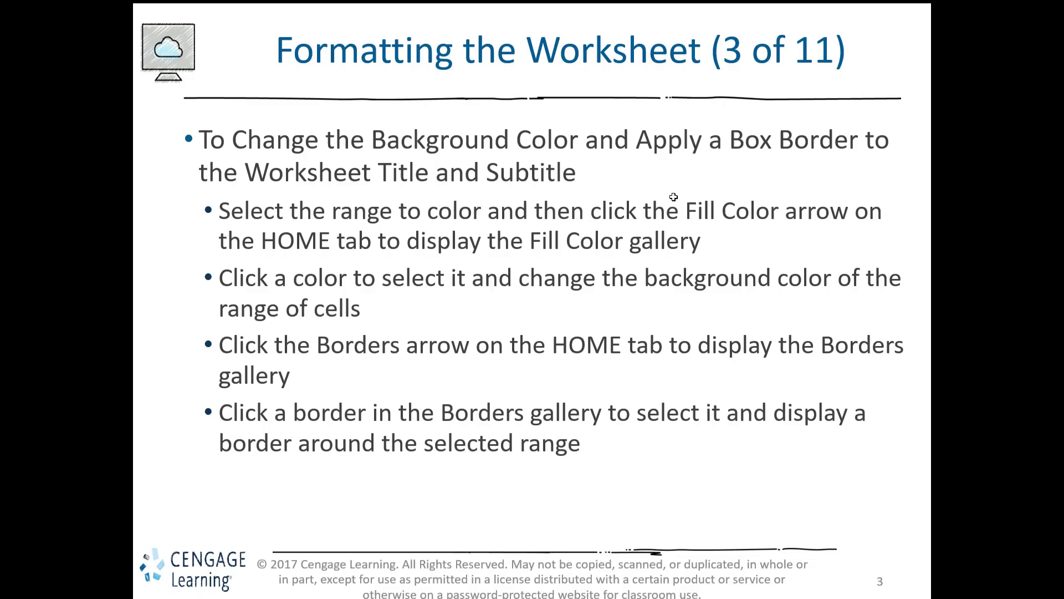
Step: Advance the slideshow to the slide on formatting dates and centering data, and return to Excel
key(Right)
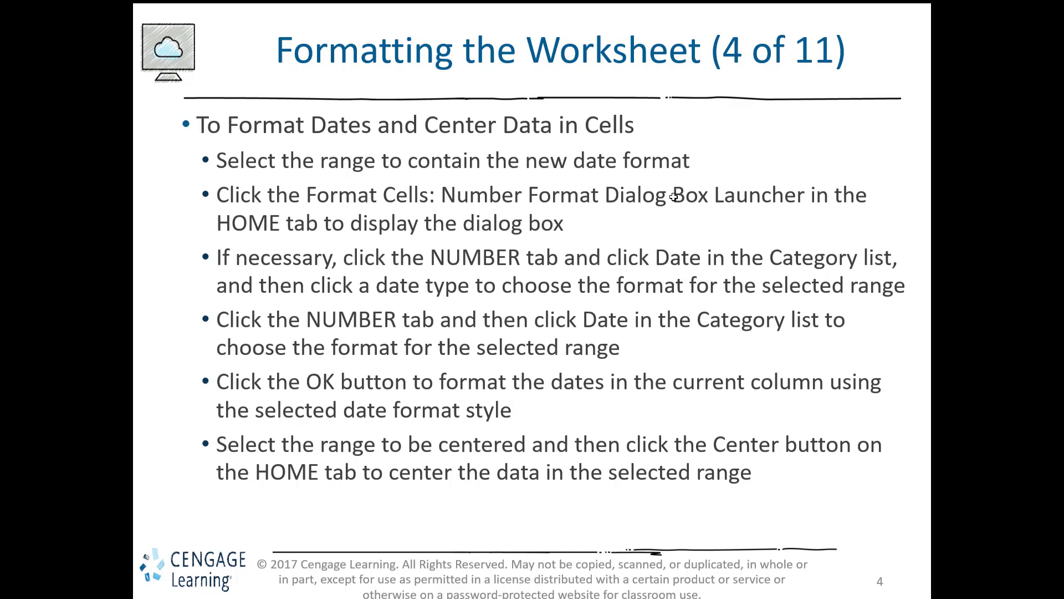
key(alt+Tab)
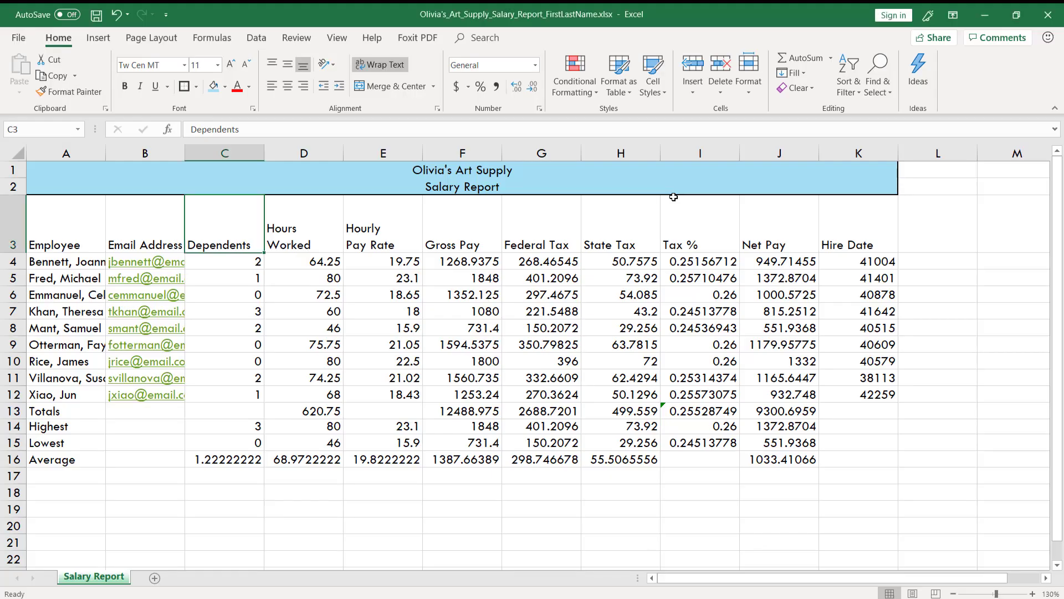
Step: Format the hire dates in K4:K12 as Short Date and center them horizontally
drag(865, 261, 878, 458)
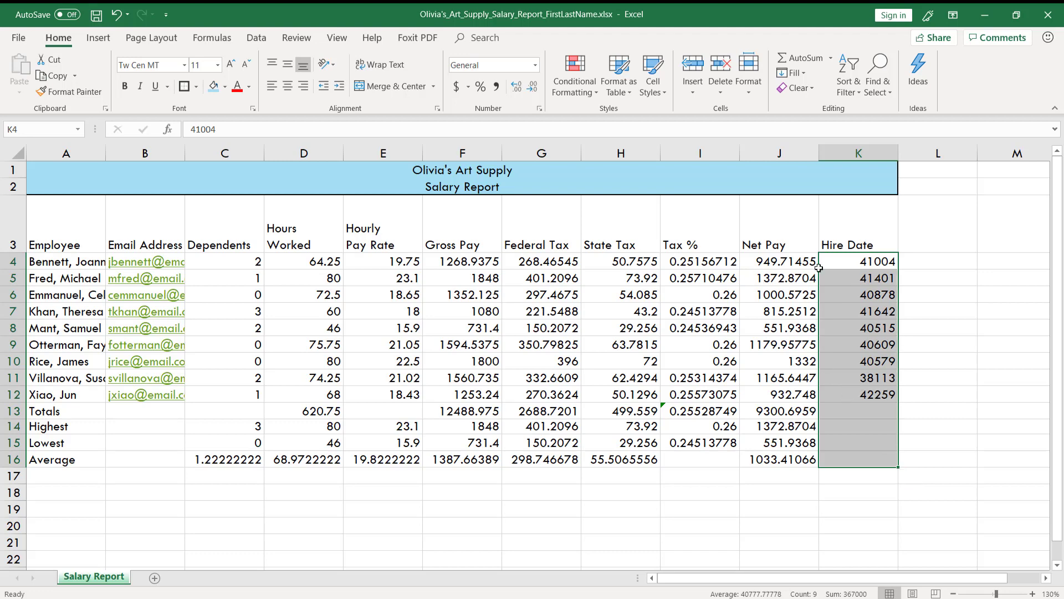
click(866, 262)
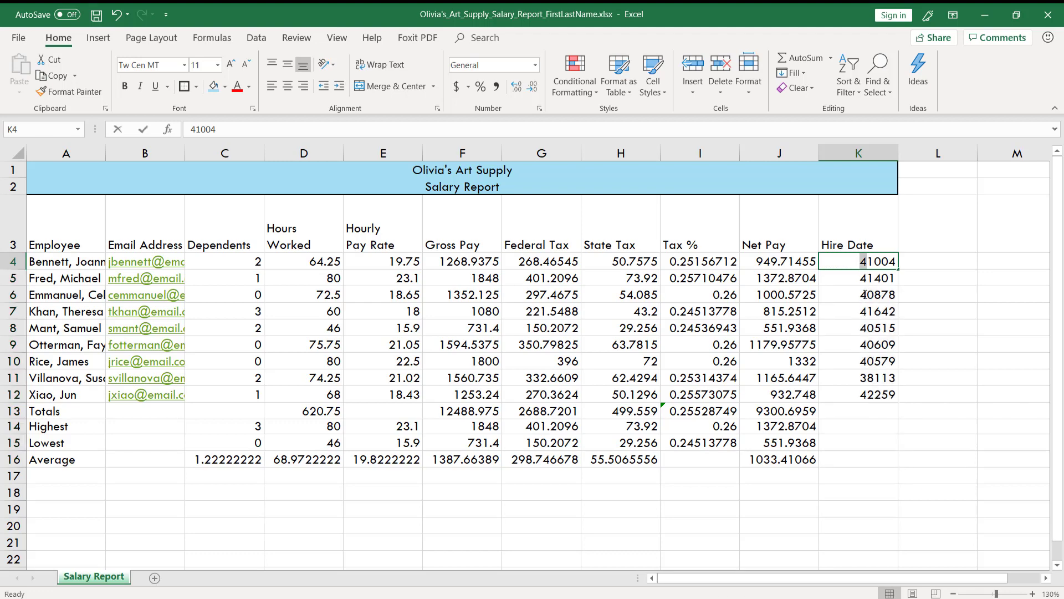
double_click(865, 262)
shift+click(864, 397)
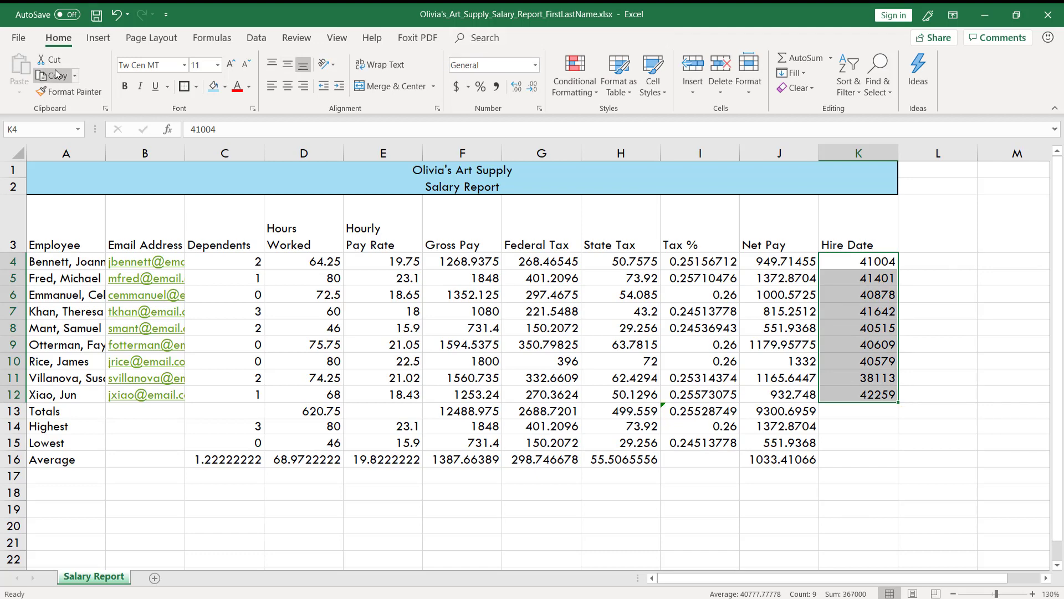
click(535, 67)
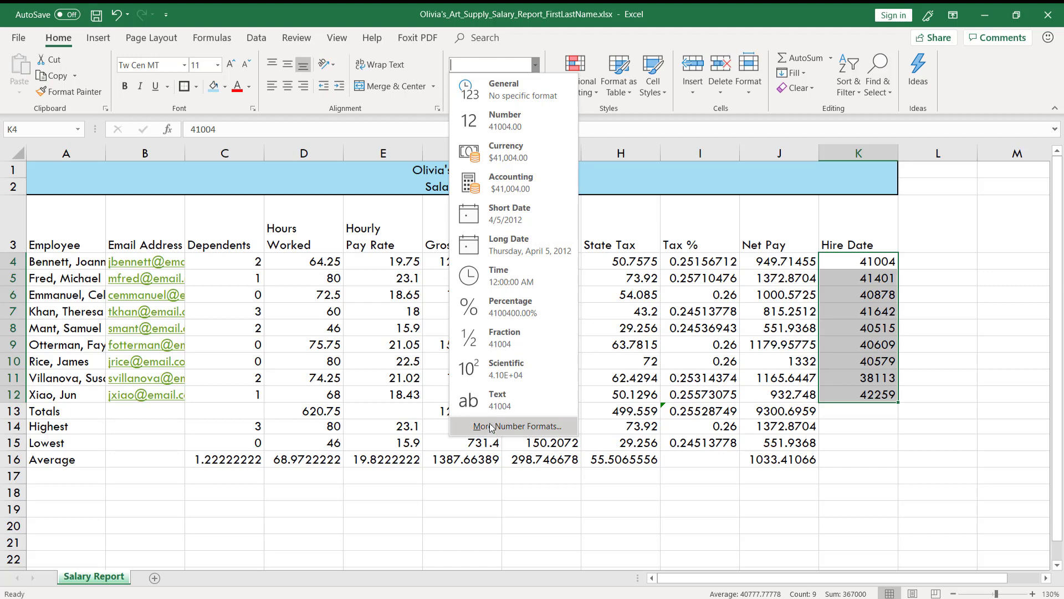
click(506, 212)
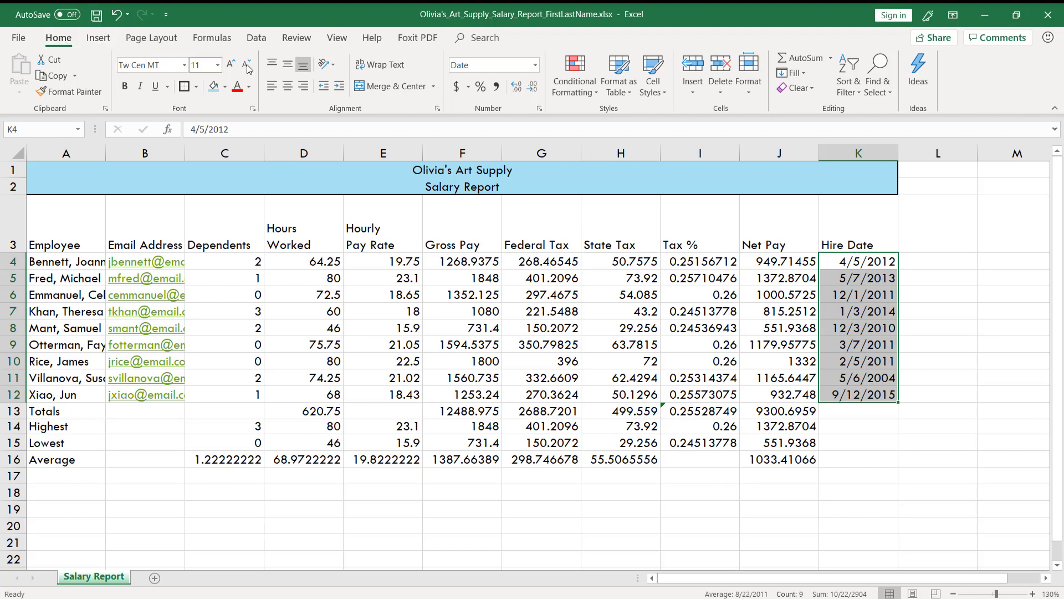
click(292, 90)
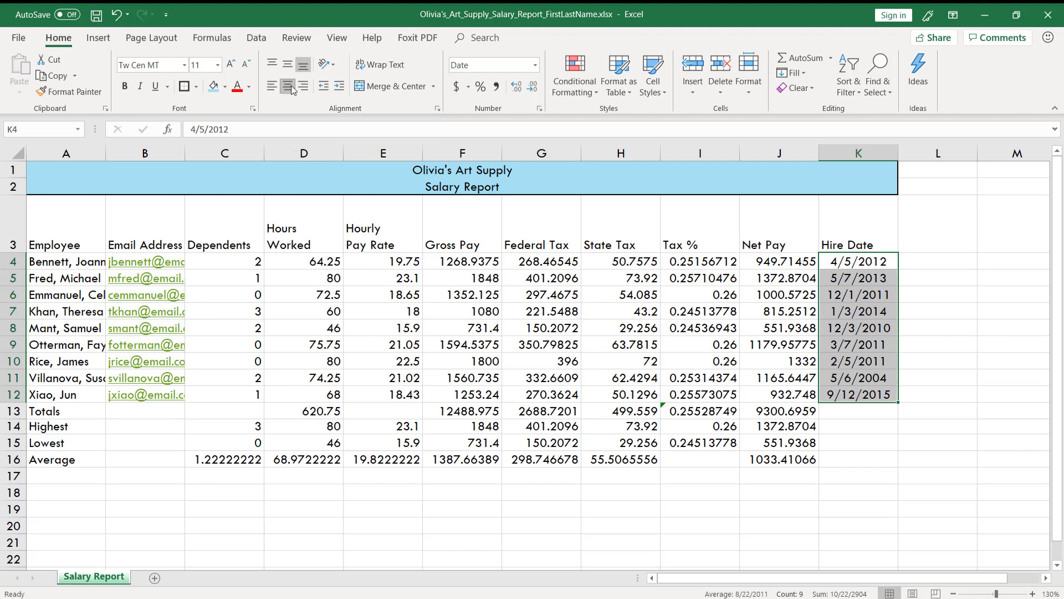
Step: Switch to the slideshow, advance to the slide on accounting and comma style formats, and return to Excel
key(alt+Tab)
click(376, 115)
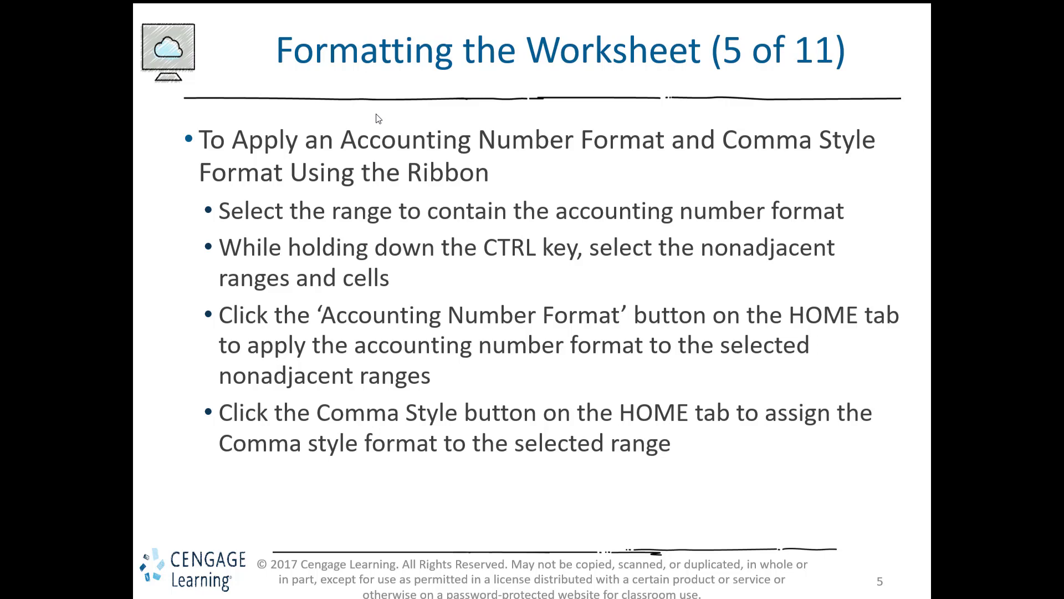
key(alt+Tab)
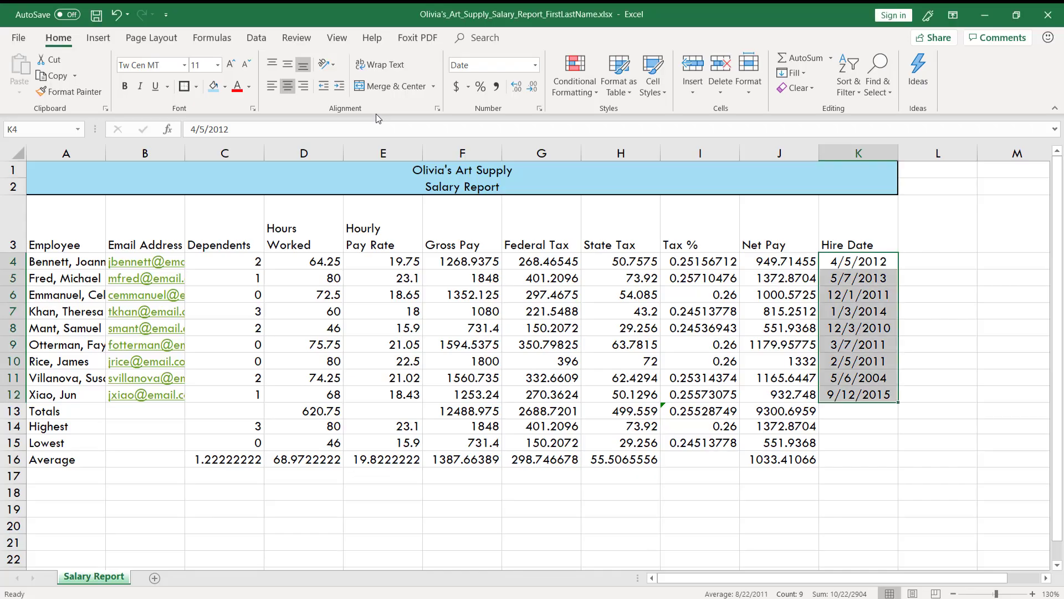
Step: Format the gross pay values in F4:F16 with the Accounting number format and the $ symbol
click(460, 244)
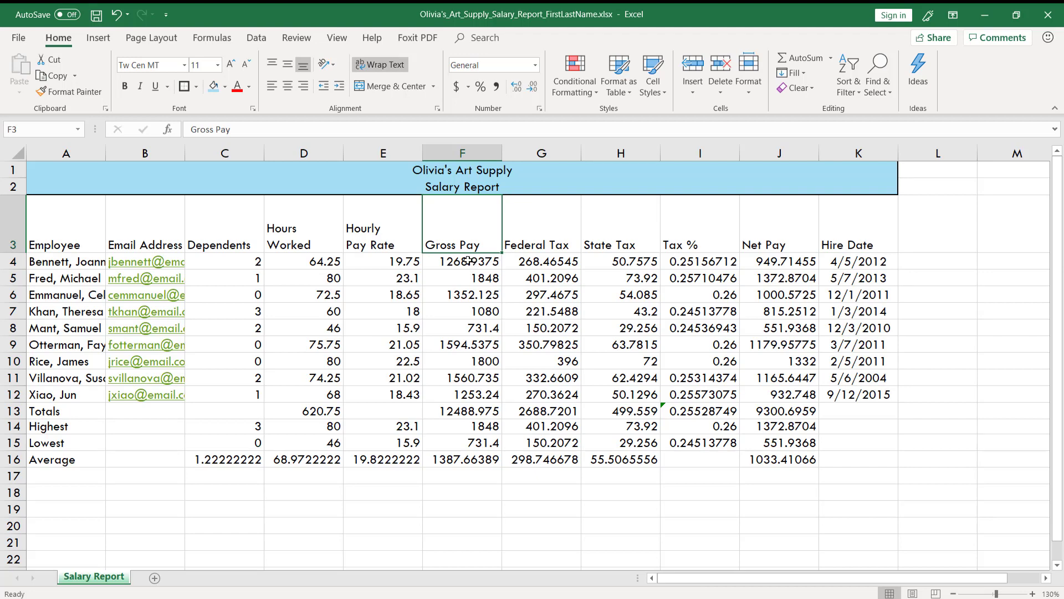
drag(468, 260, 448, 460)
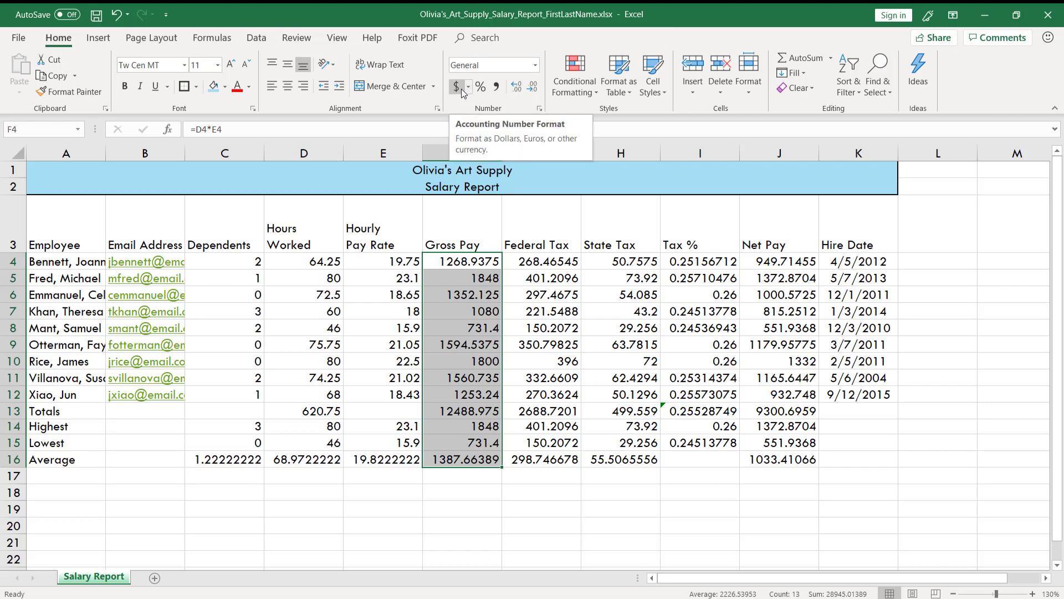
click(541, 111)
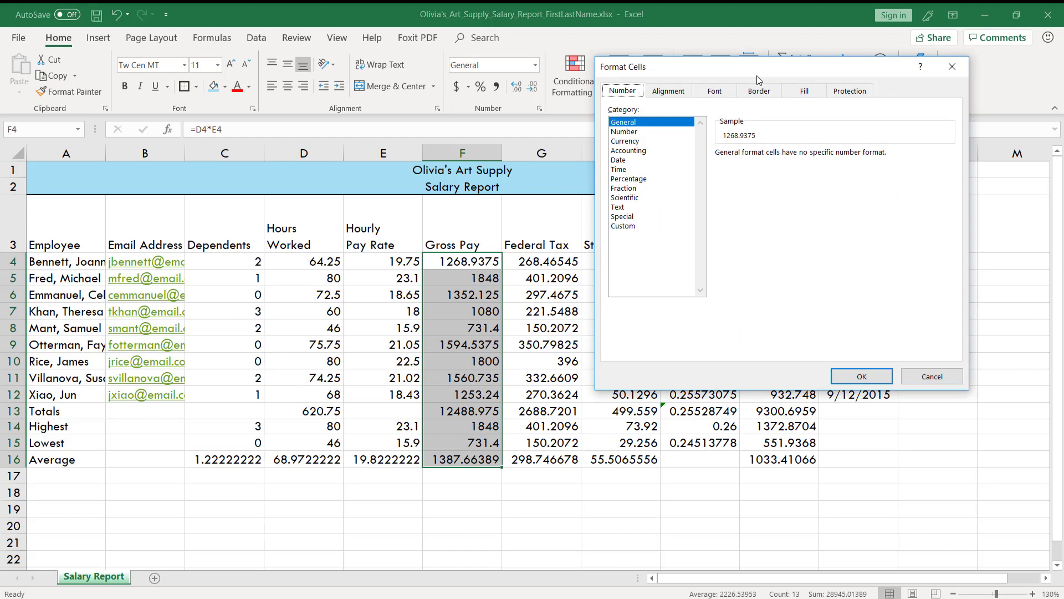
click(626, 151)
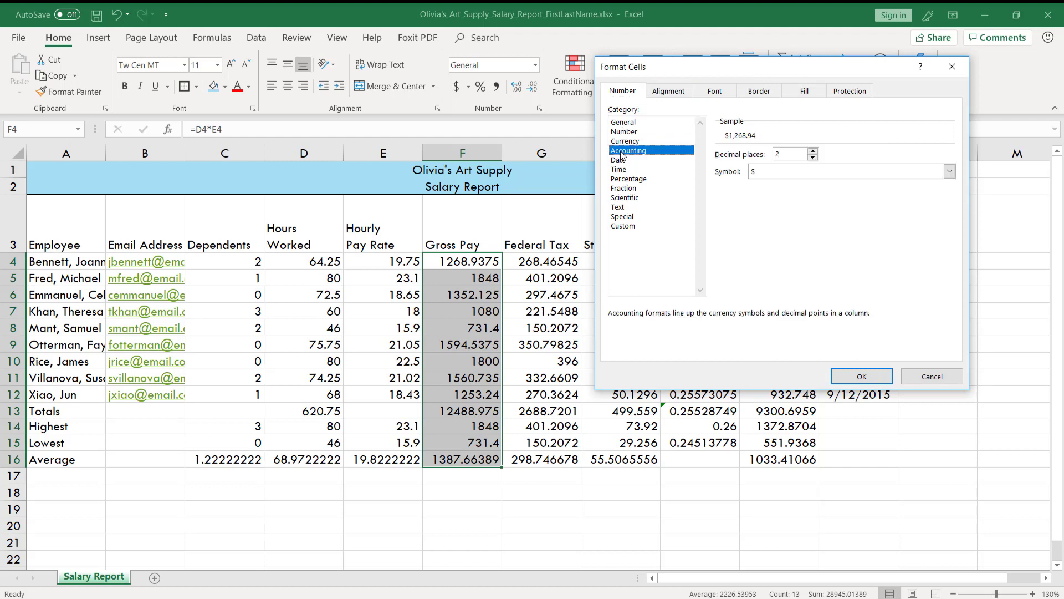
click(775, 175)
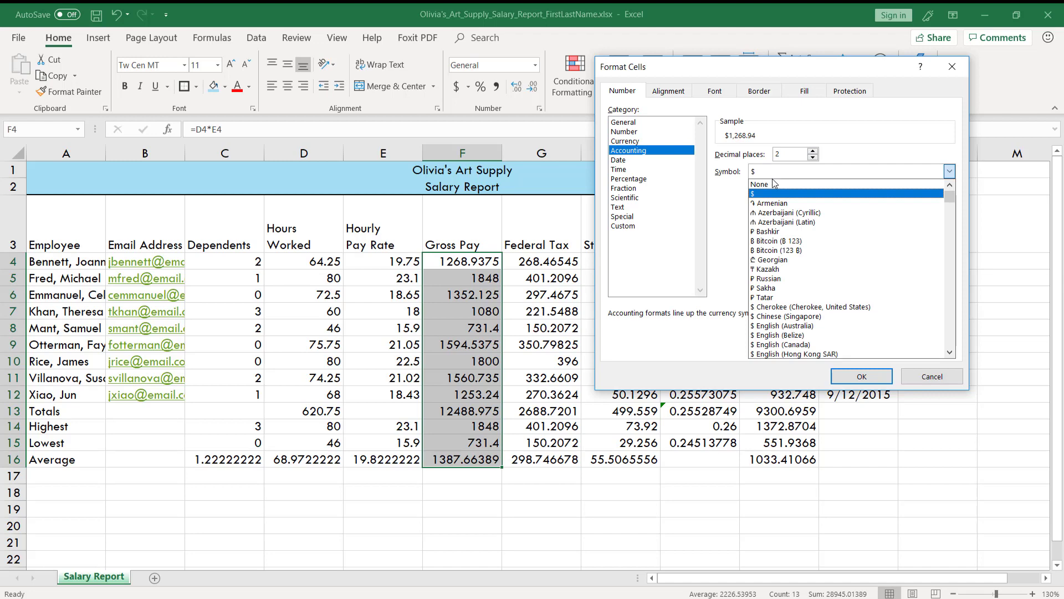
click(775, 196)
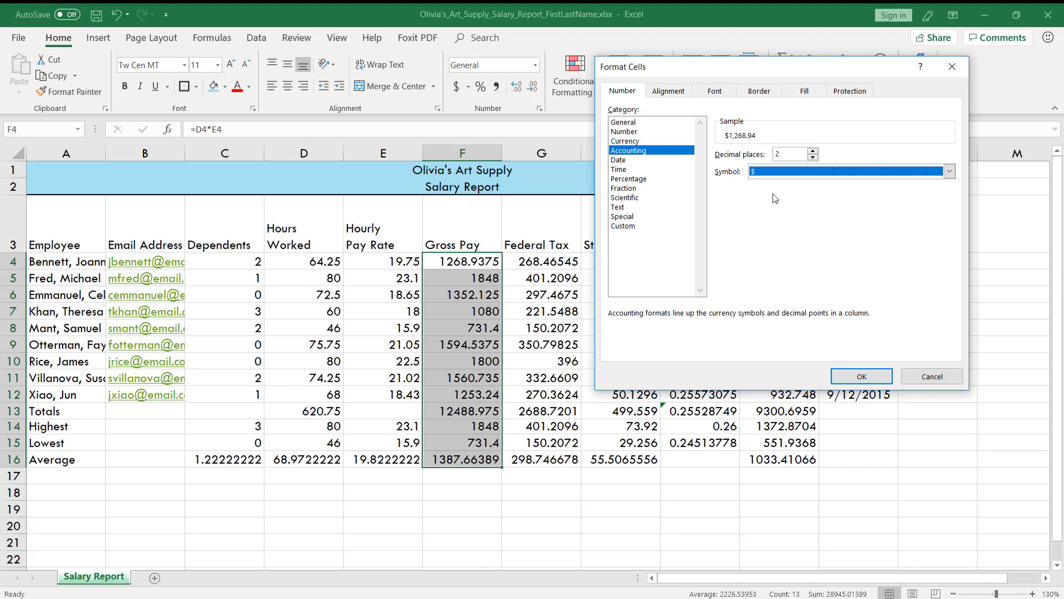
click(843, 377)
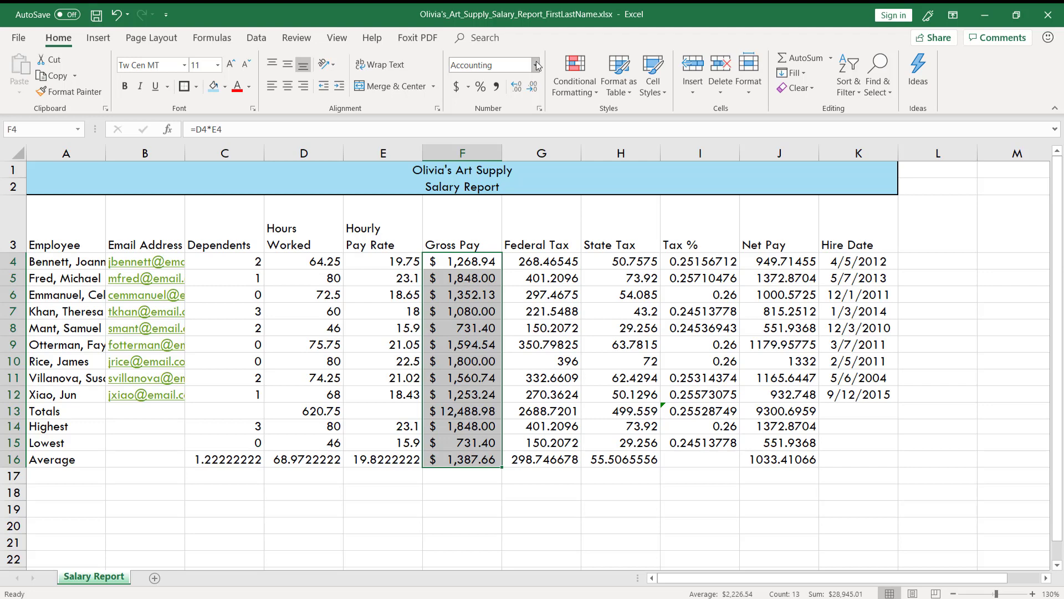
Step: Try Comma Style on the gross pay values in F4:F16, and reapply the Accounting Number Format
click(495, 88)
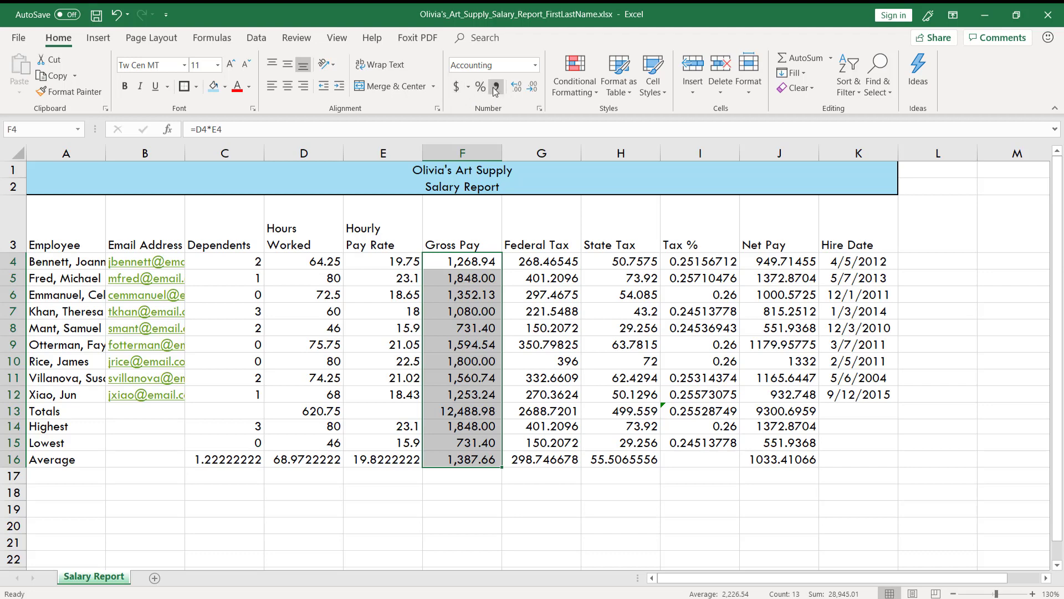
click(456, 86)
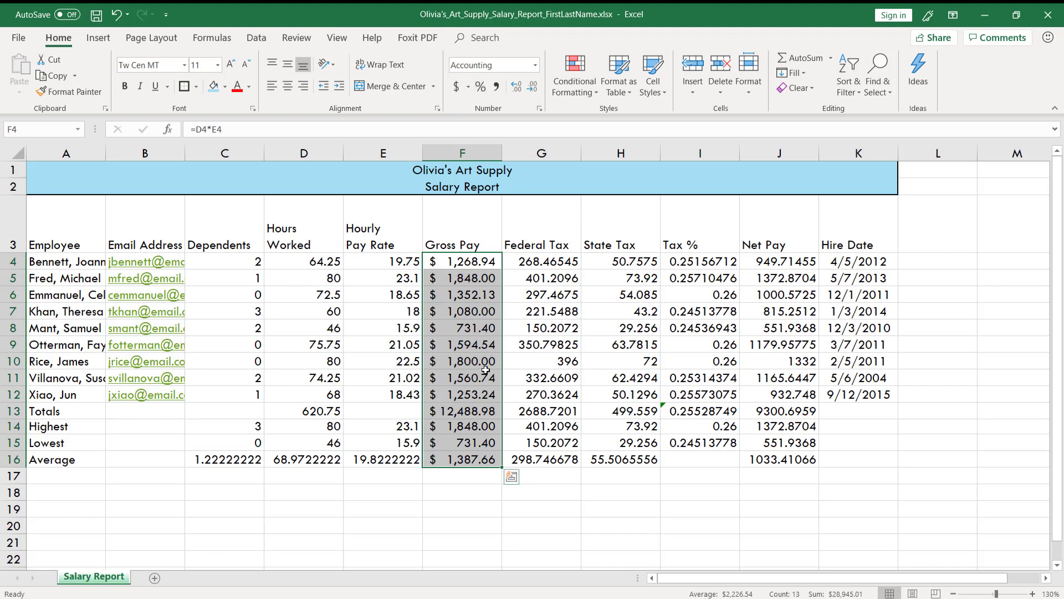
Step: Switch to the slideshow, advance it by one slide, and return to Excel
key(alt+Tab)
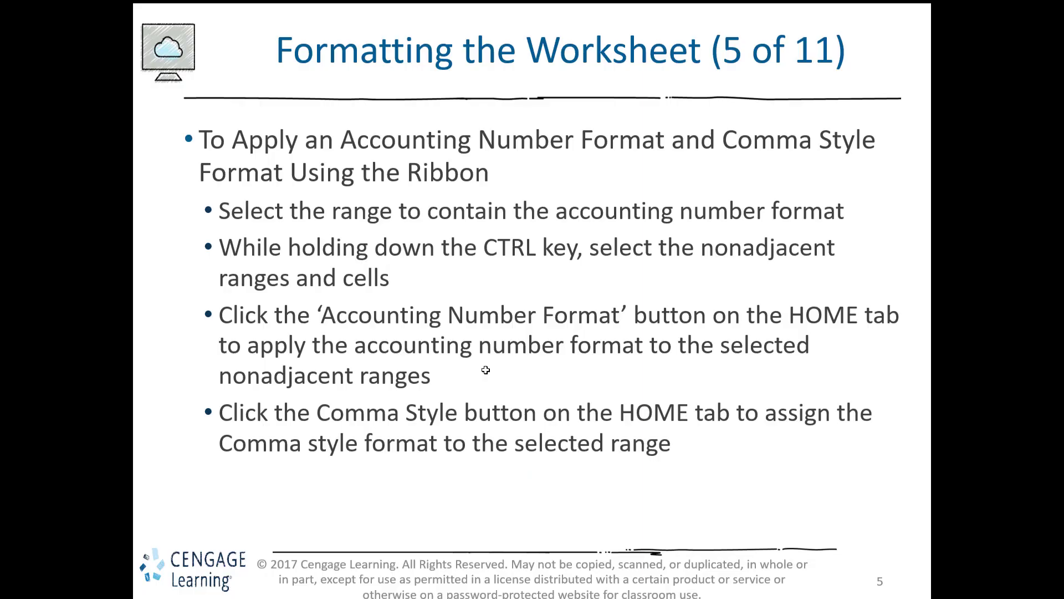
click(486, 370)
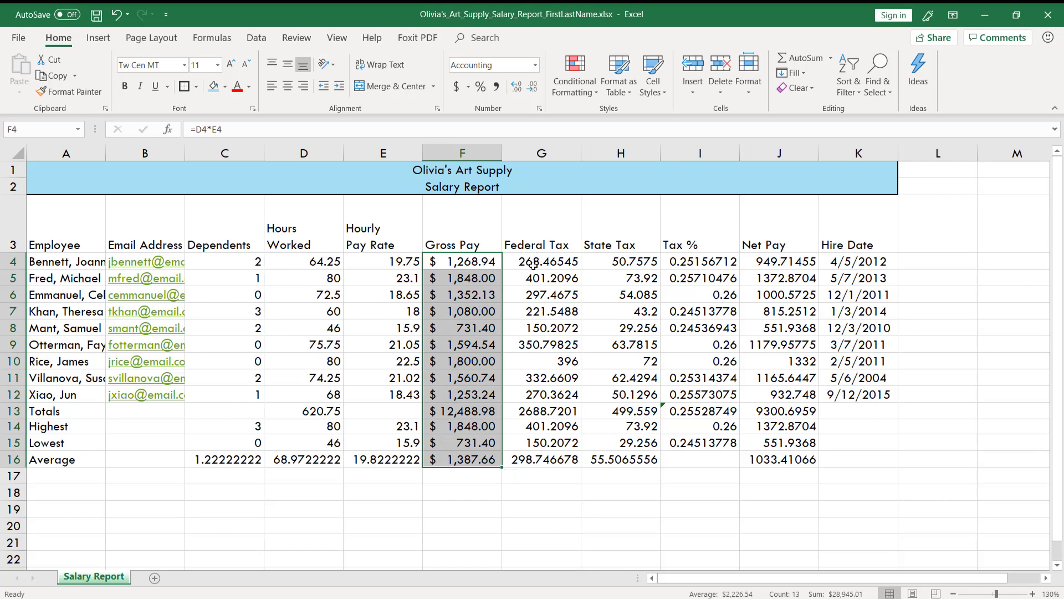
Step: Format the federal tax values in G4:G16 as Currency, and widen the Gross Pay column
drag(550, 262, 541, 454)
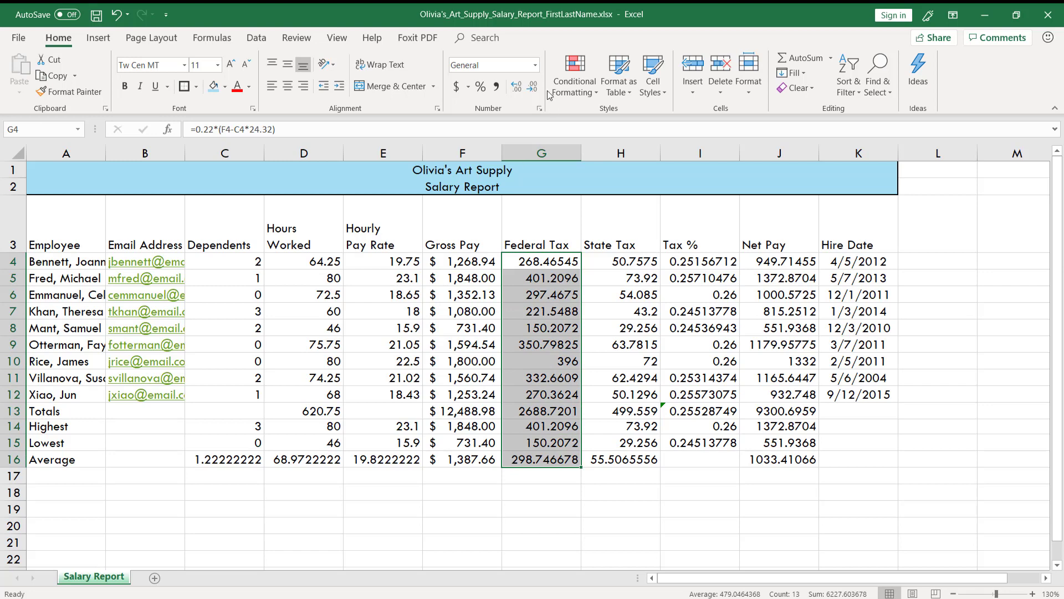
click(534, 67)
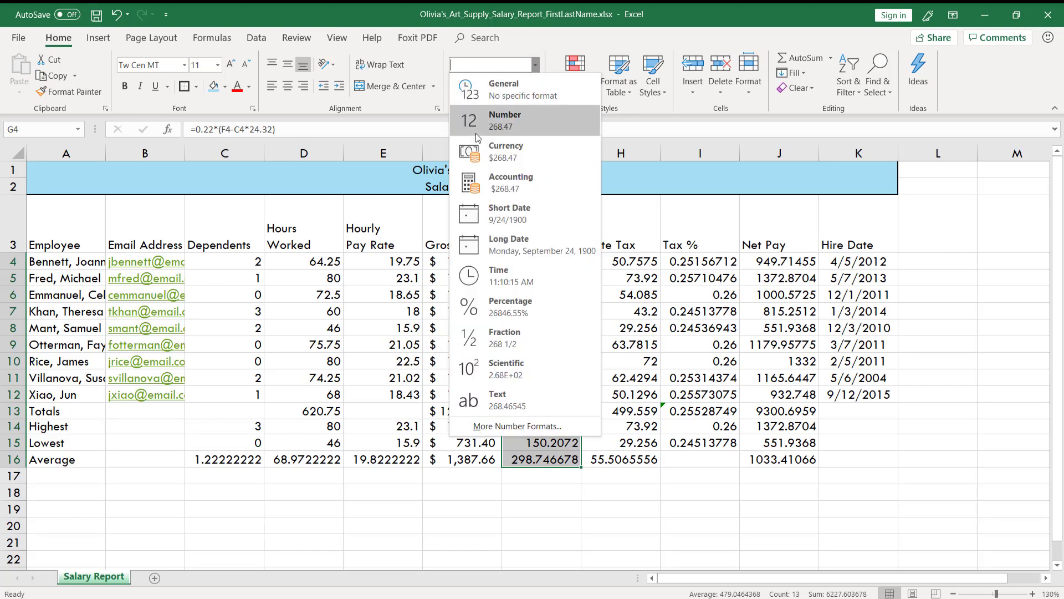
click(480, 148)
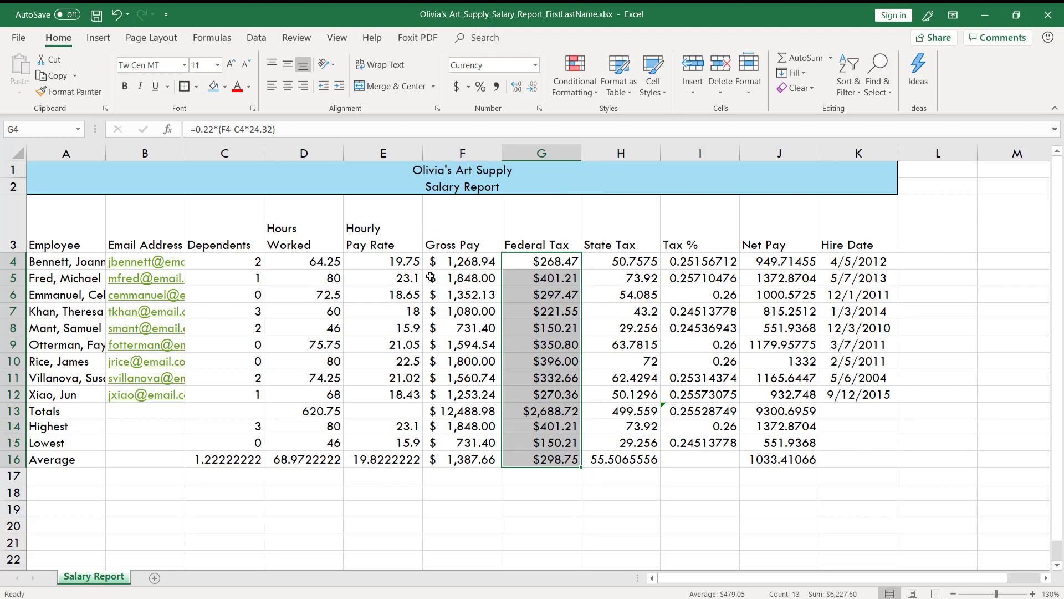
drag(505, 154, 617, 149)
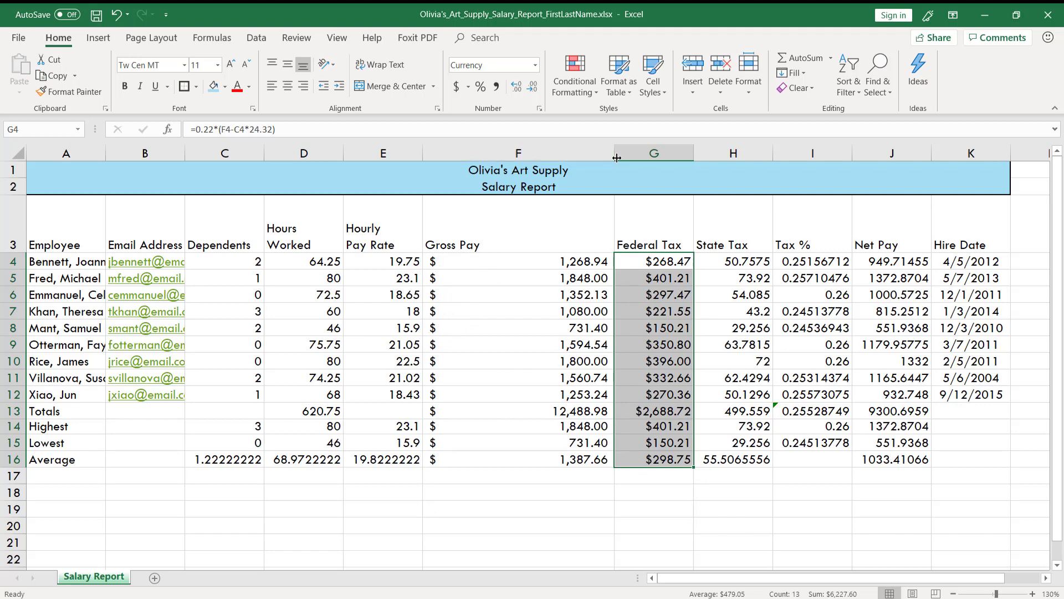
drag(617, 158, 535, 158)
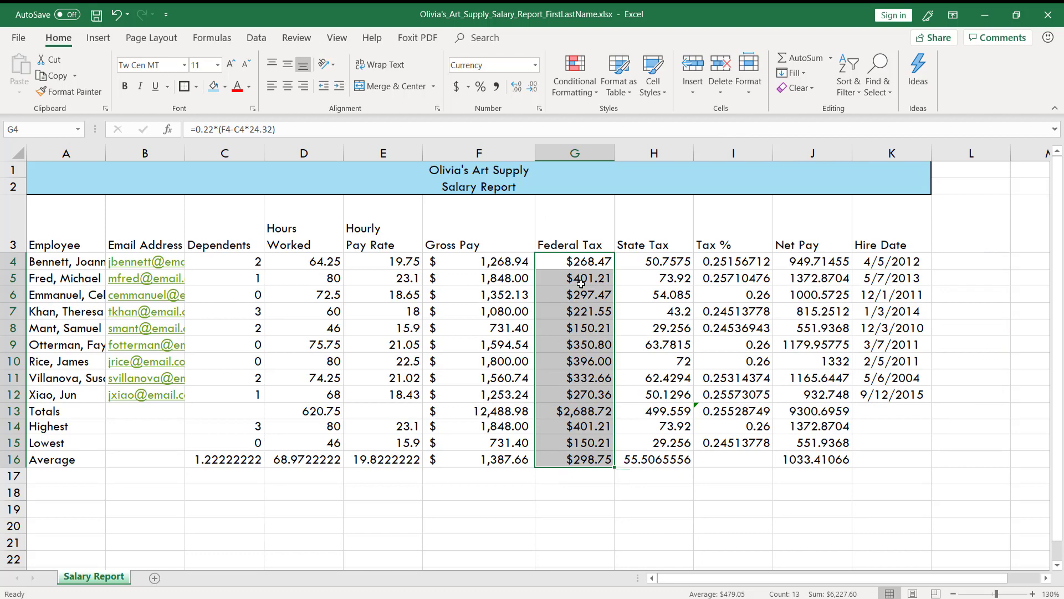
Step: Advance the slideshow to the slide on Percent Style and increasing decimals, and return to Excel
key(alt+Tab)
click(579, 430)
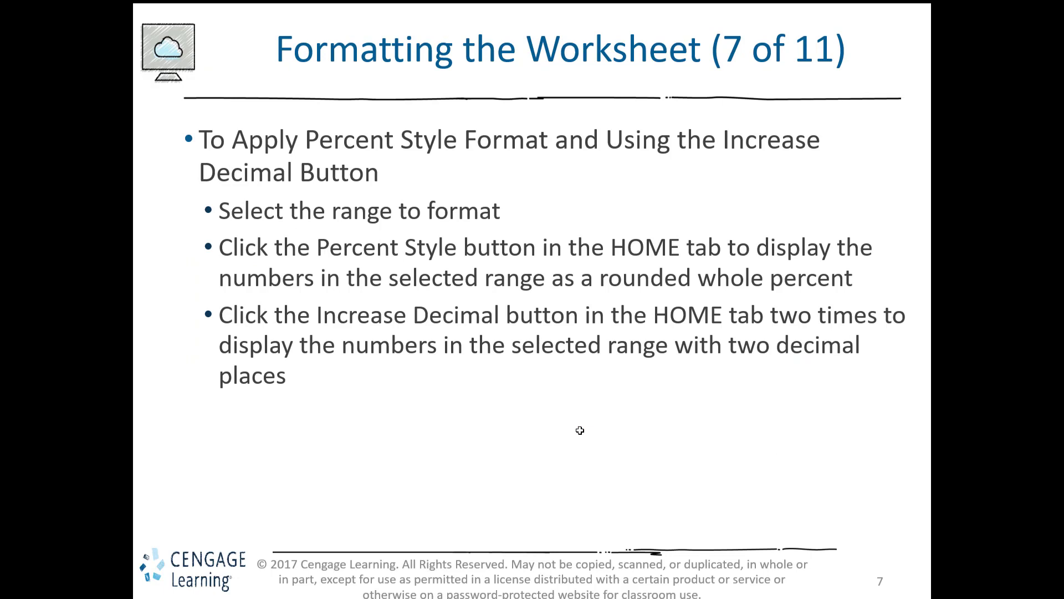
key(alt+Tab)
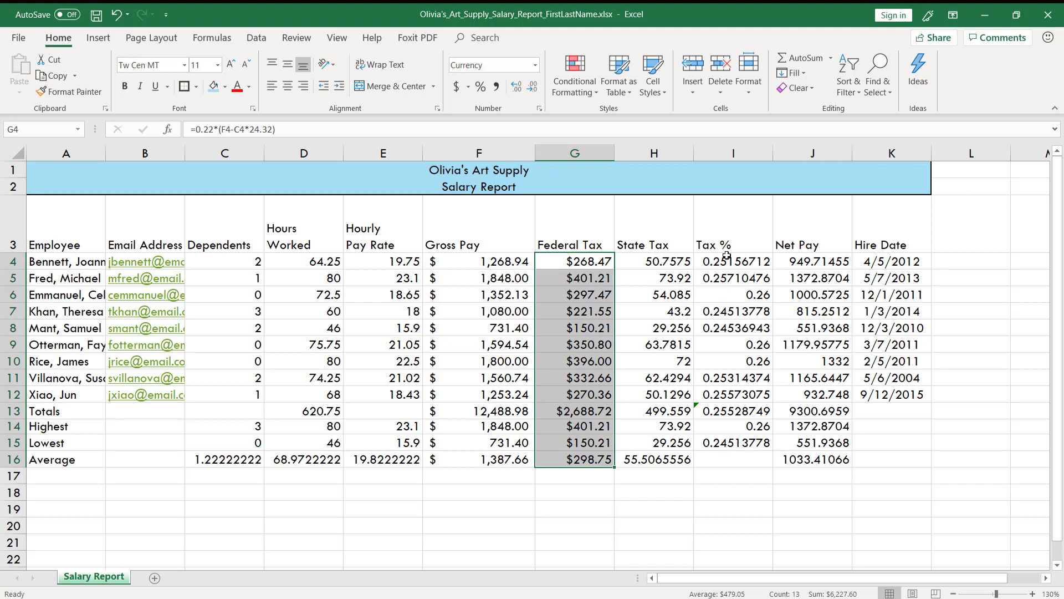
Step: Format the Tax % range I4:I16 with Percent Style and two decimal places
drag(726, 256, 717, 458)
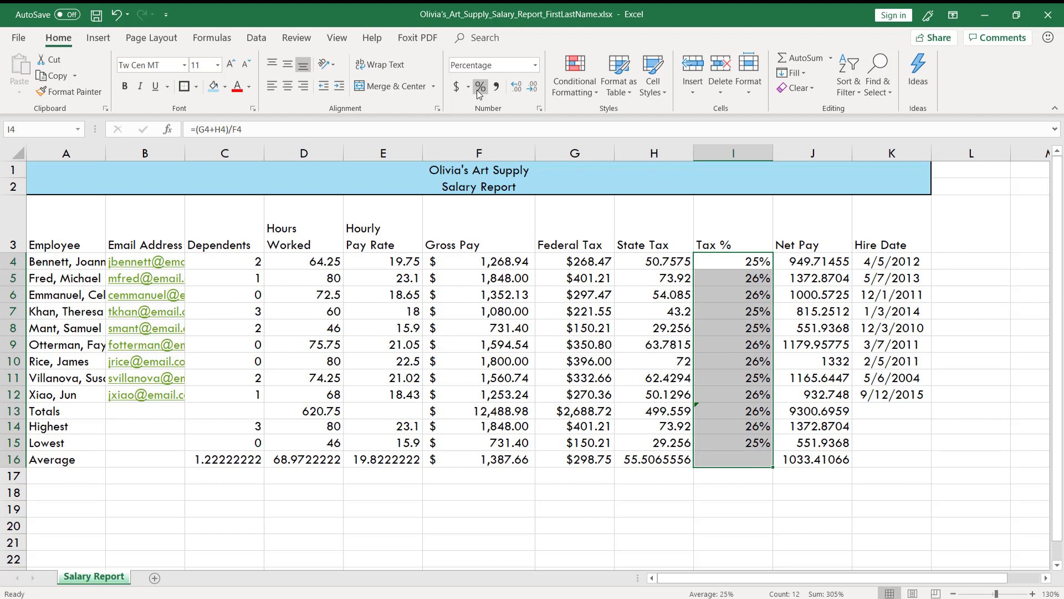
click(518, 88)
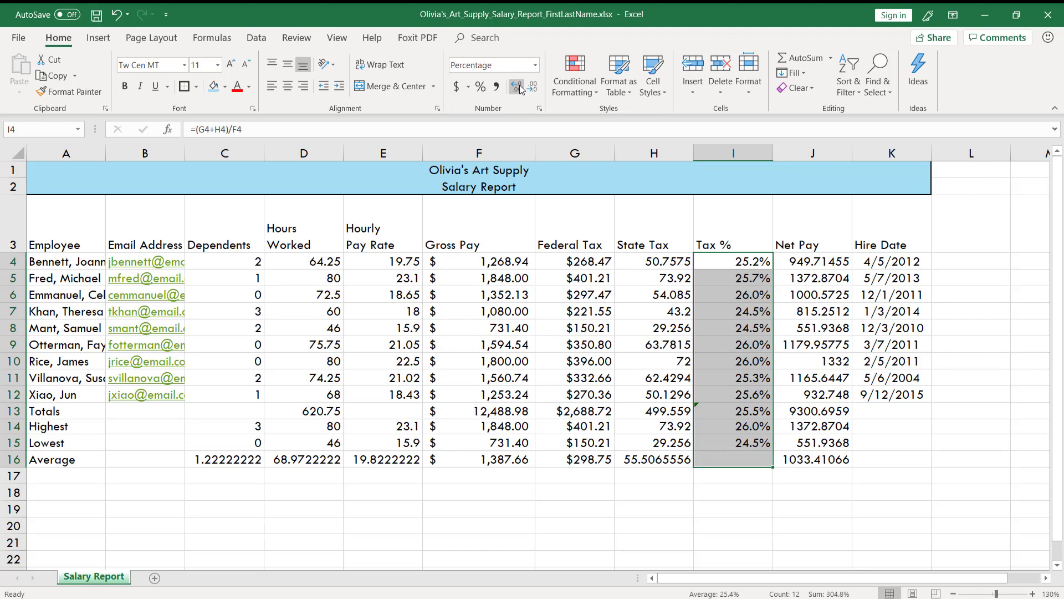
click(519, 87)
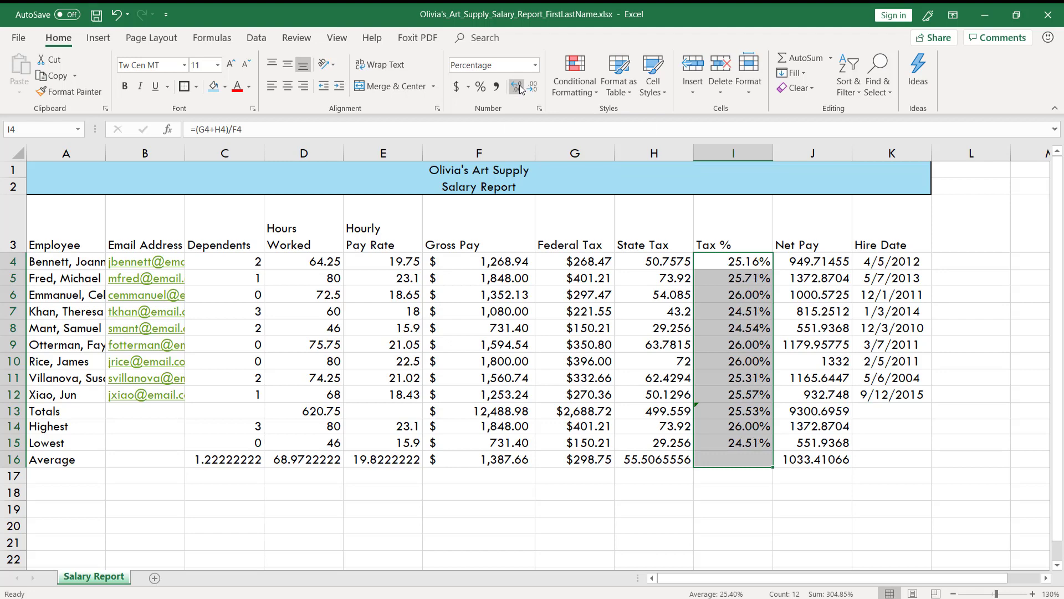
Step: Increase the Tax % range to six decimal places, and reduce it back to two
click(519, 87)
click(519, 87)
click(520, 87)
click(519, 87)
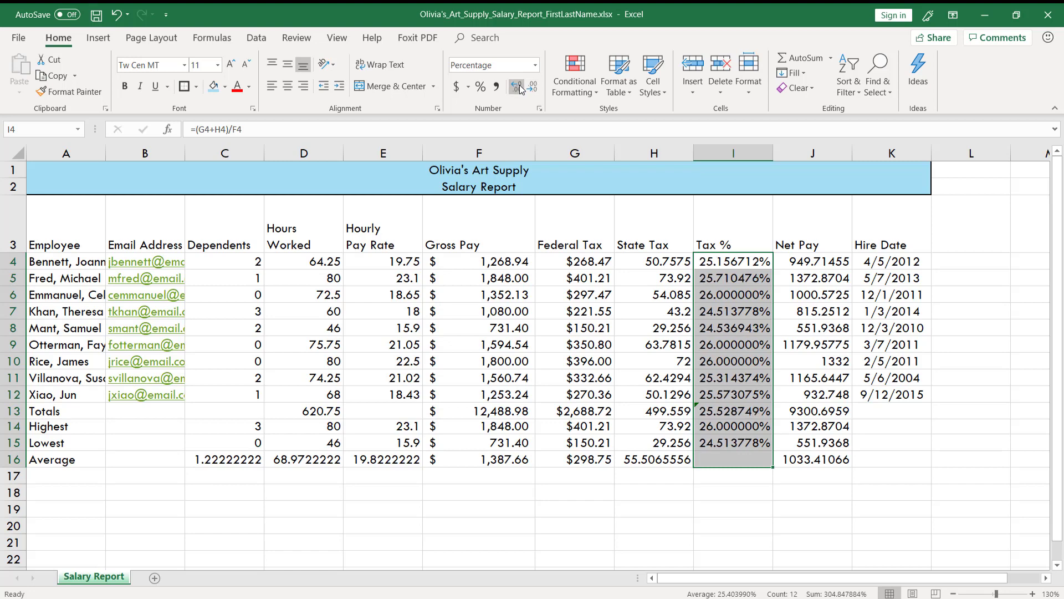
click(531, 89)
click(531, 89)
click(531, 88)
click(531, 89)
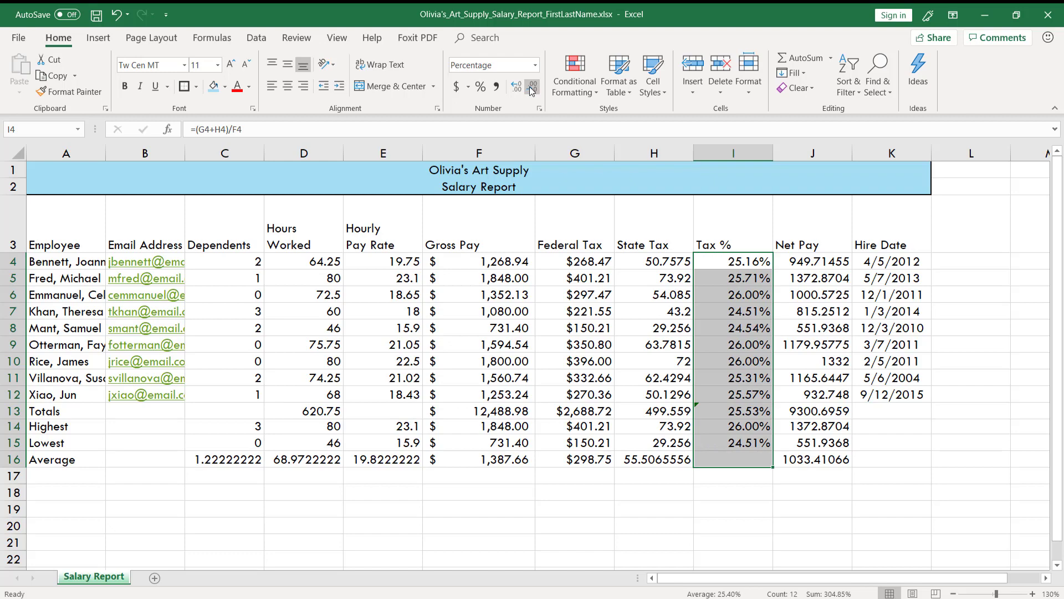
Step: Advance the slideshow through the conditional formatting slide to the table of relational operators, and return to Excel
key(alt+Tab)
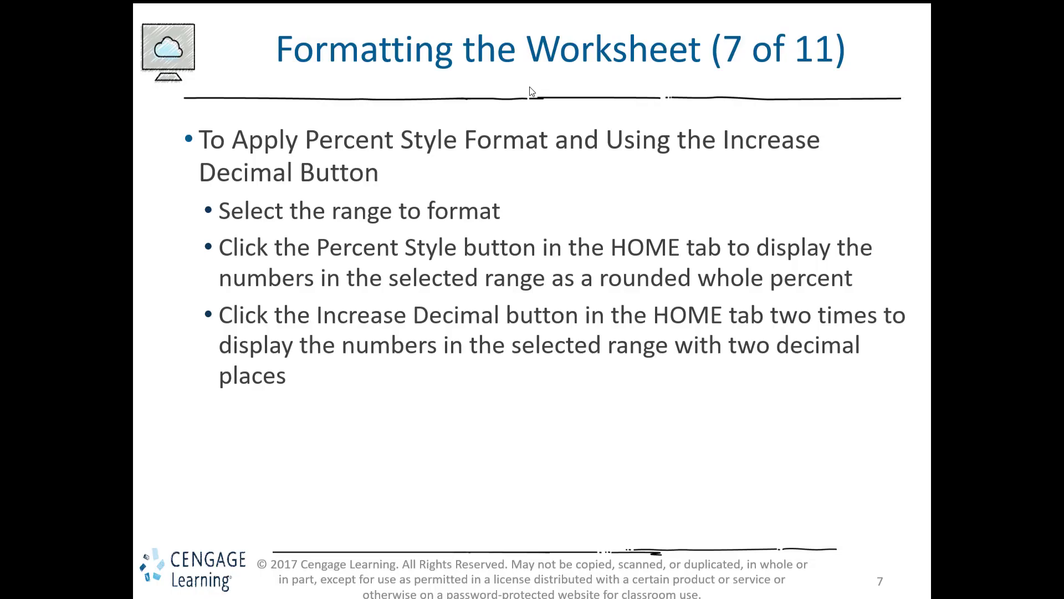
key(Right)
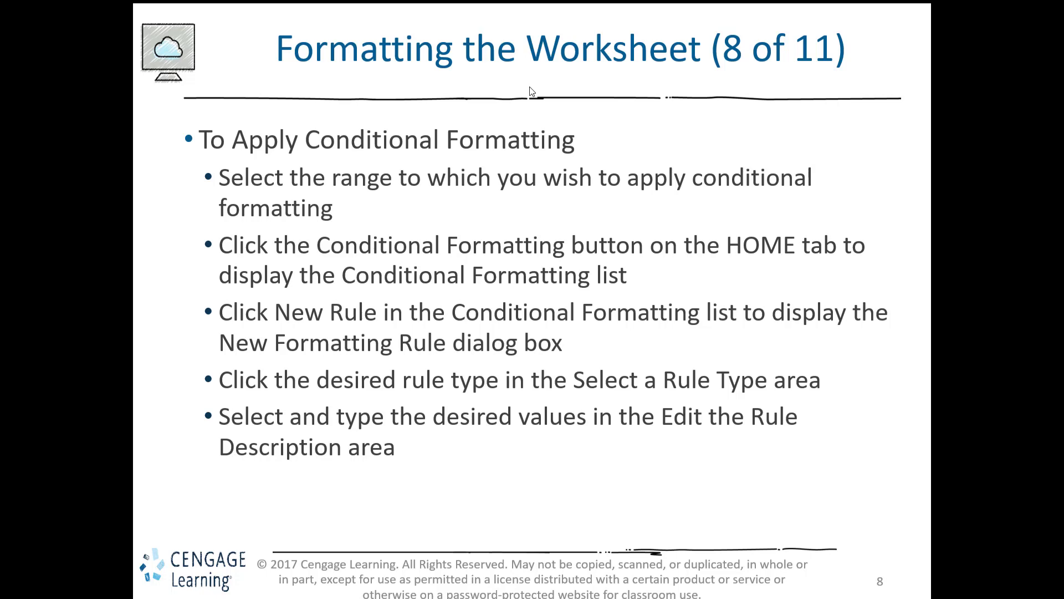
key(Right)
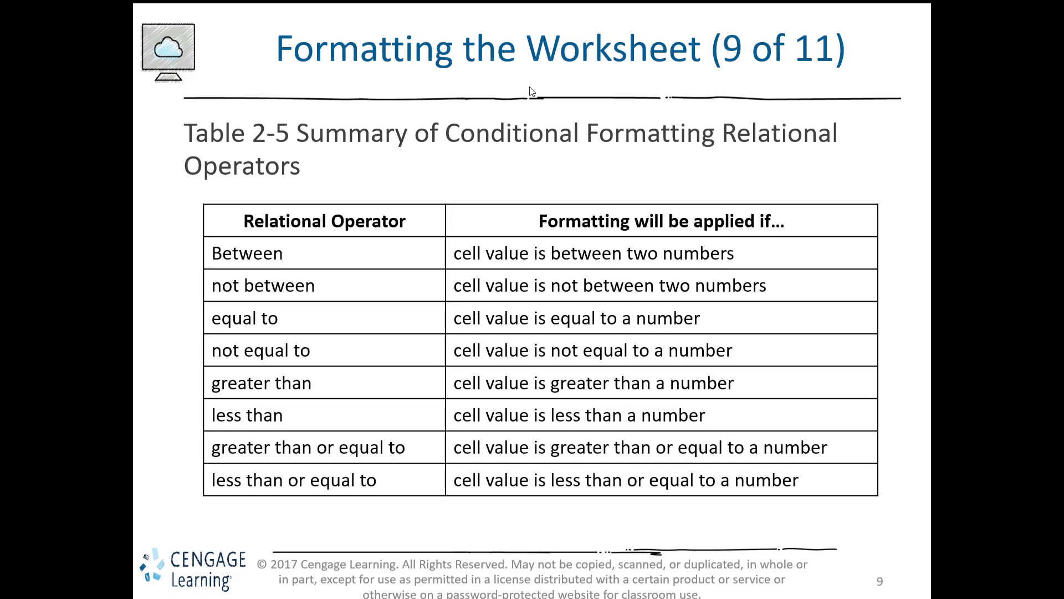
key(alt+Tab)
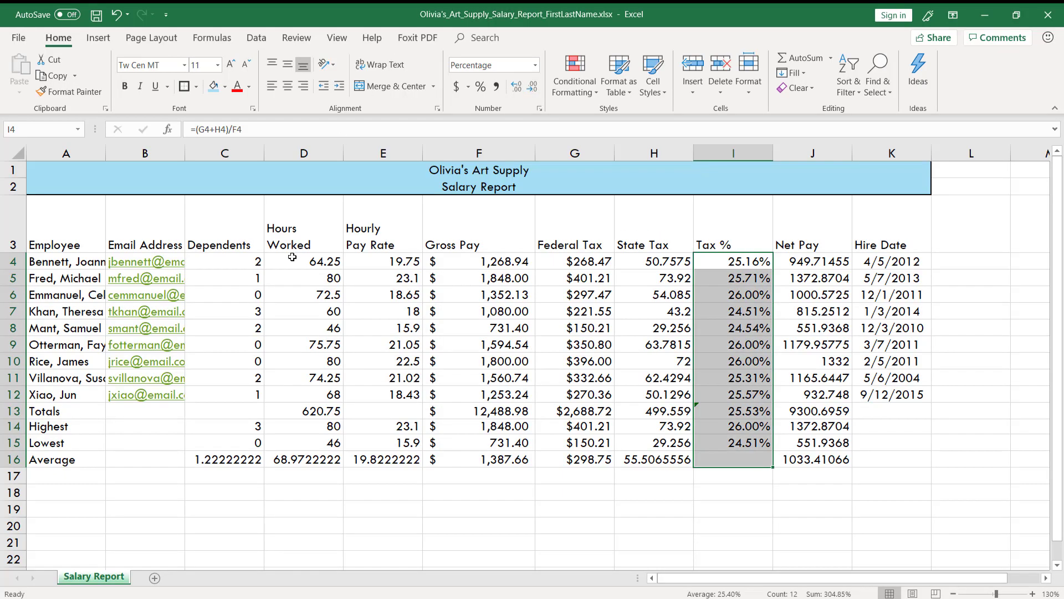
Step: Add a Less Than conditional formatting rule to D4:D15 that highlights values below 70 with Light Red Fill with Dark Red Text
click(300, 260)
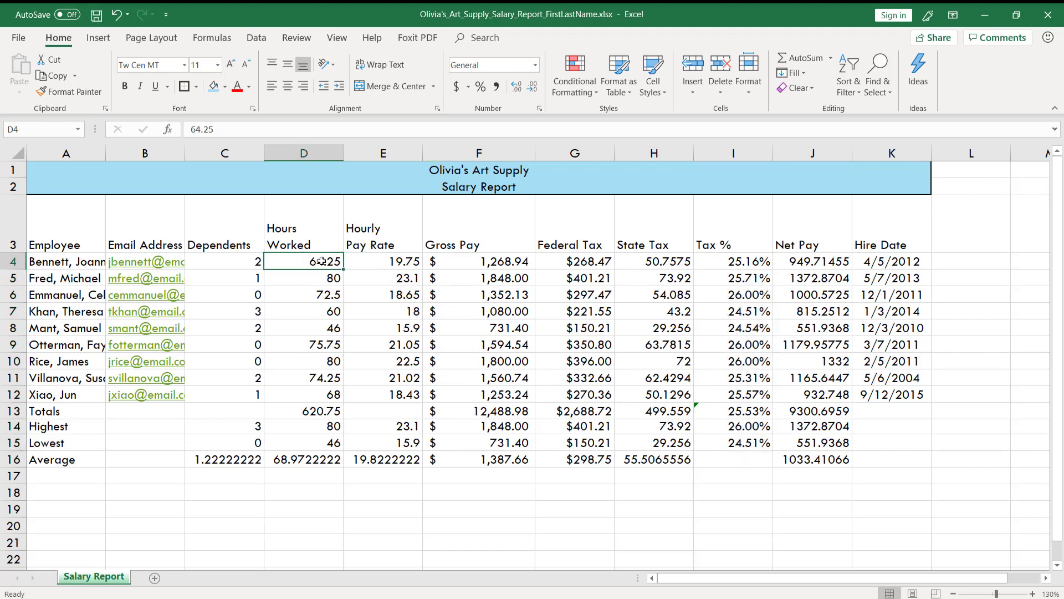
drag(319, 263, 310, 449)
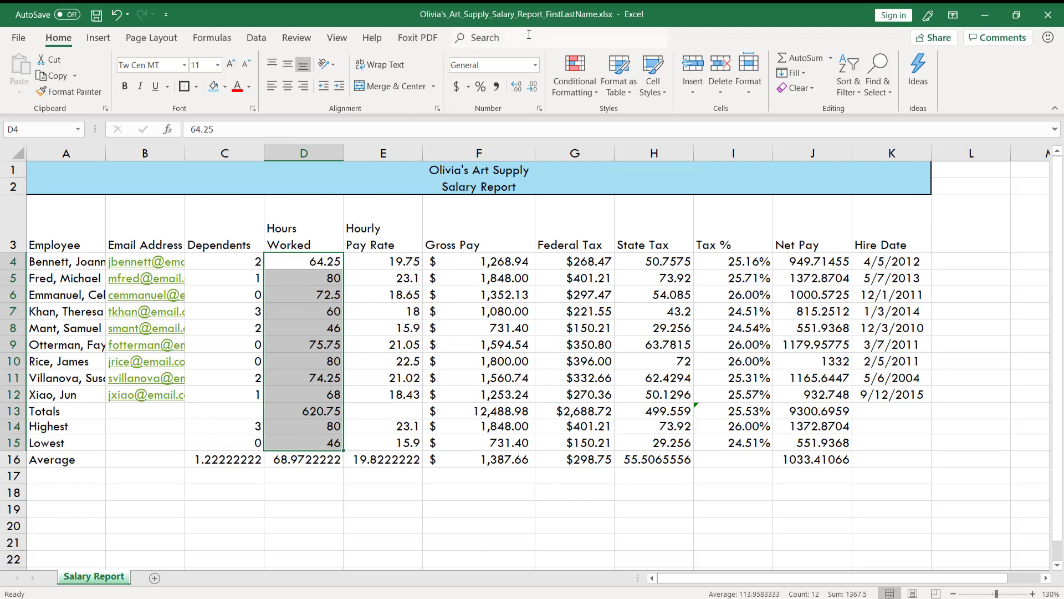
click(571, 69)
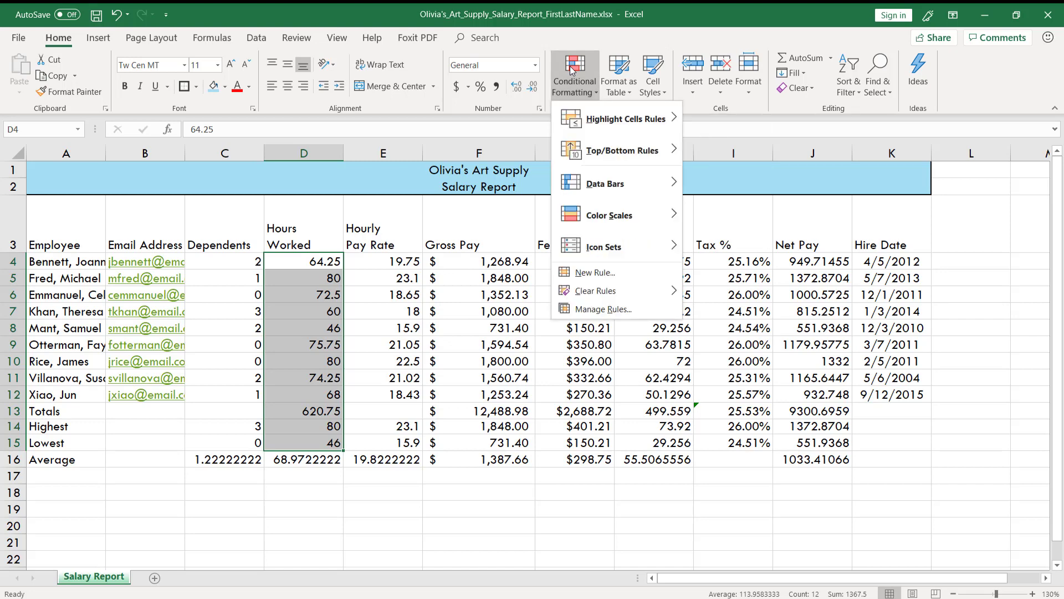
mouse_move(573, 127)
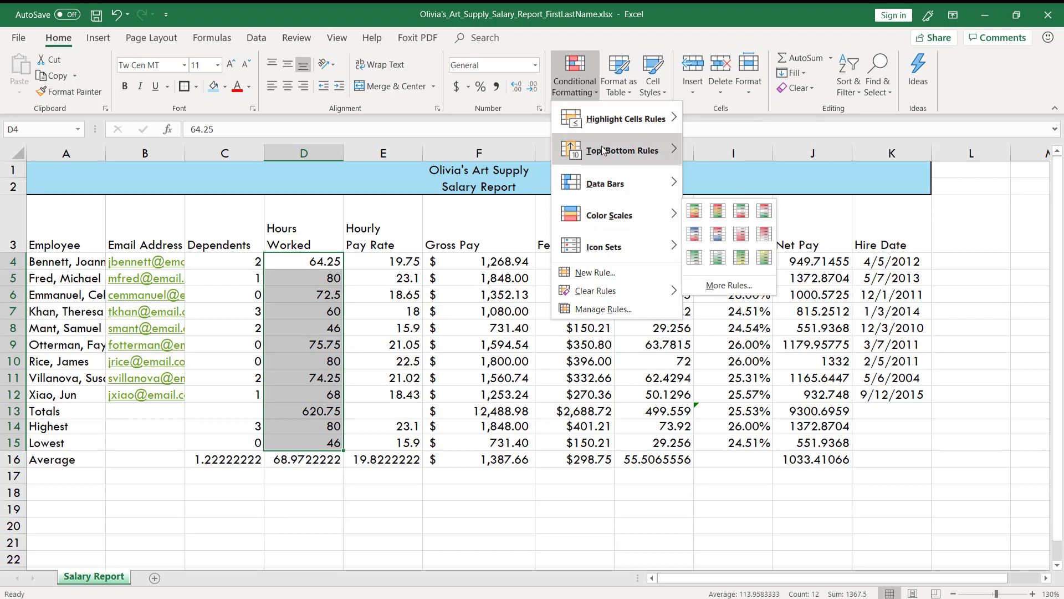
mouse_move(613, 119)
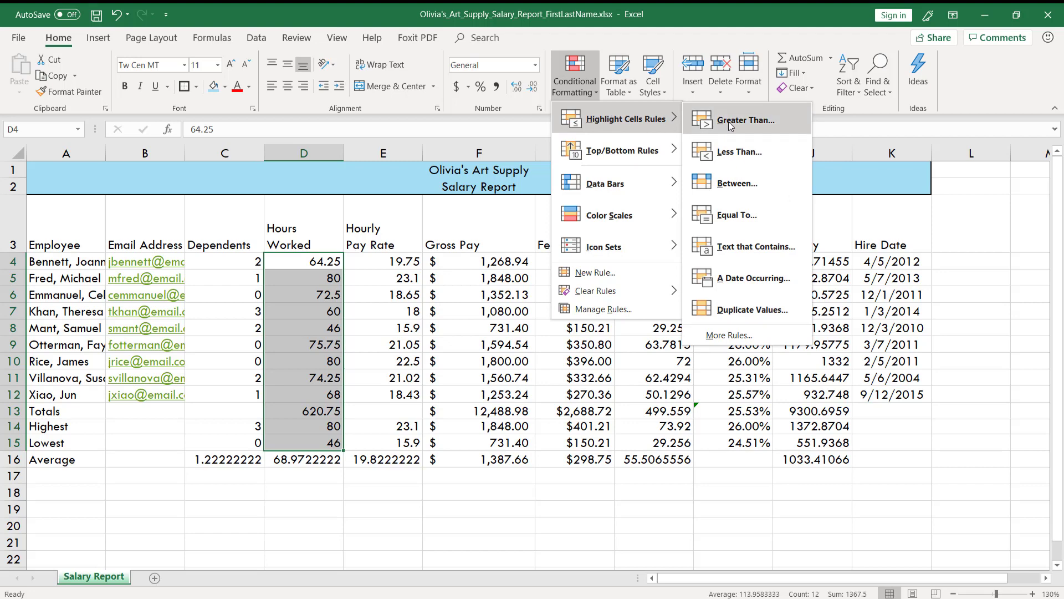
click(723, 152)
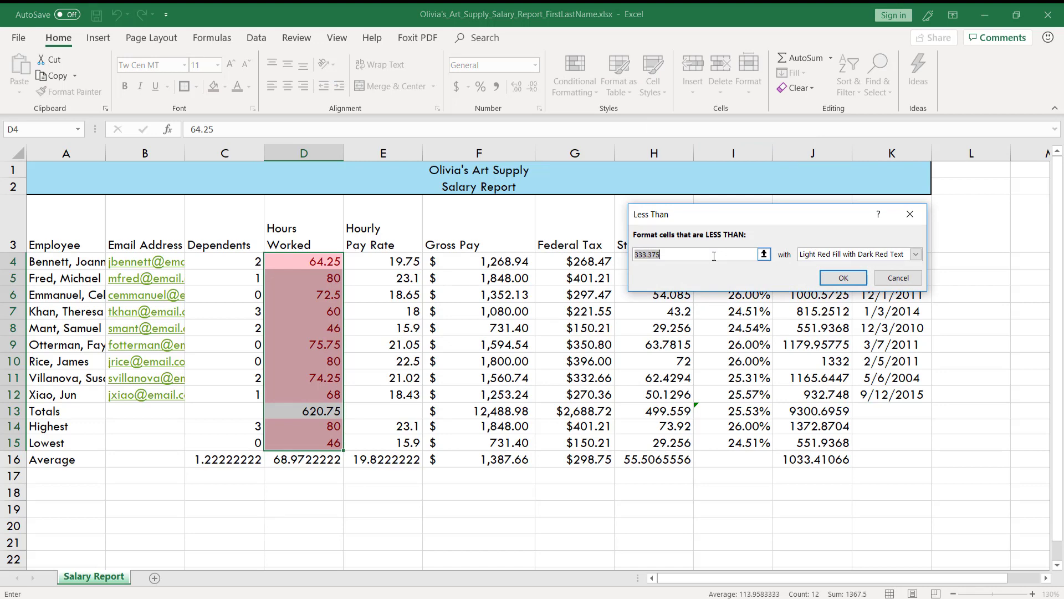
text(70)
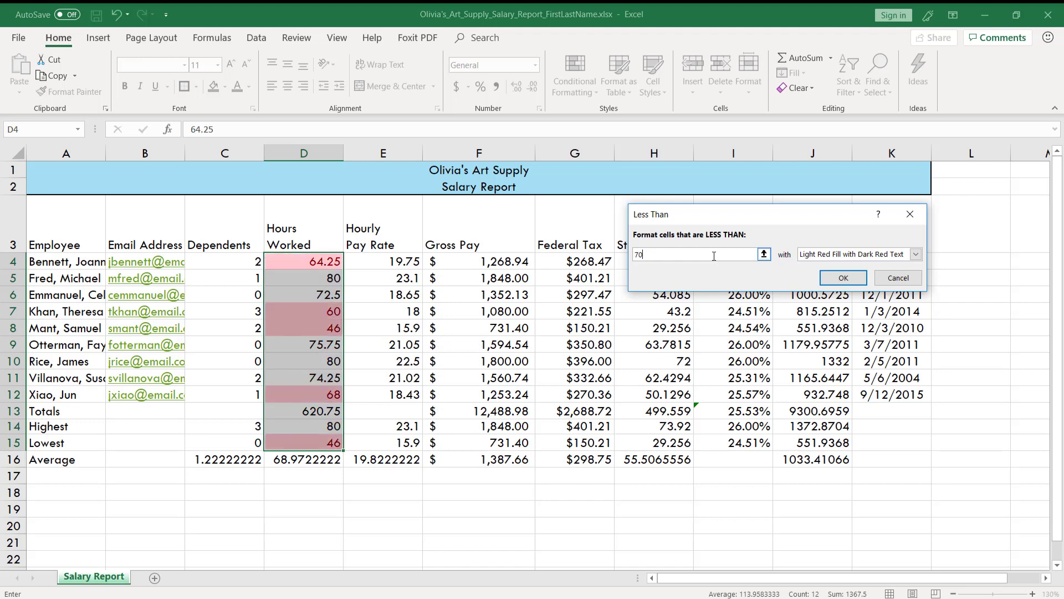
click(843, 278)
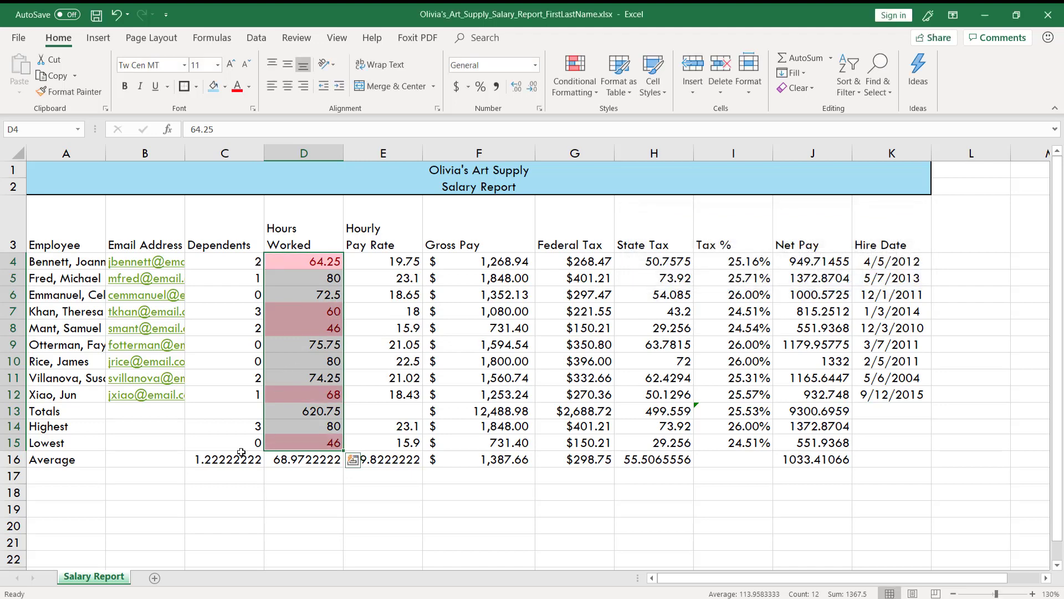
Step: Change the hours worked in D7 to 75 to test the conditional formatting, and undo the change
click(211, 443)
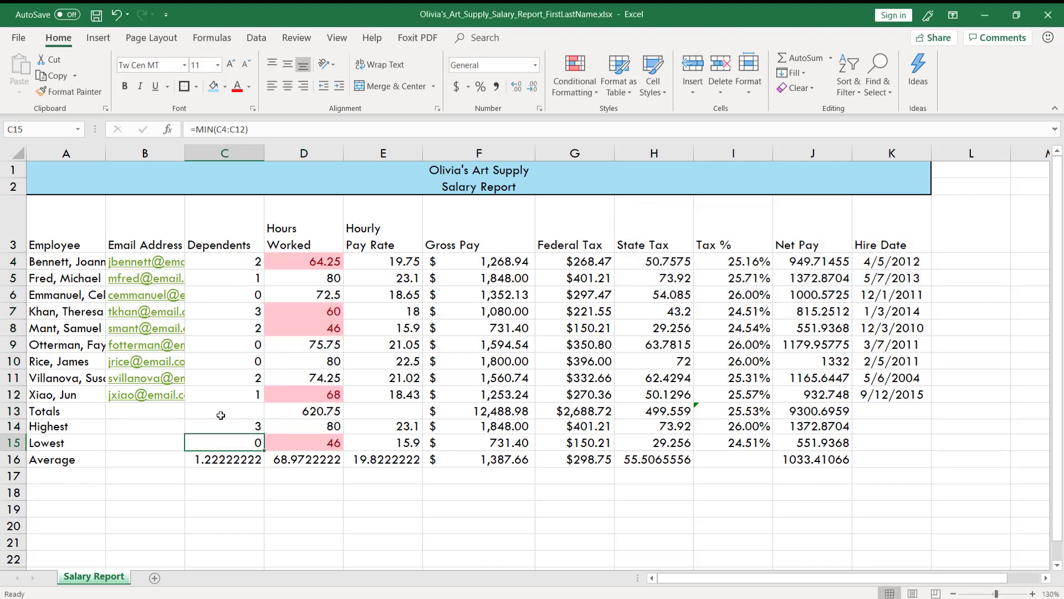
click(319, 311)
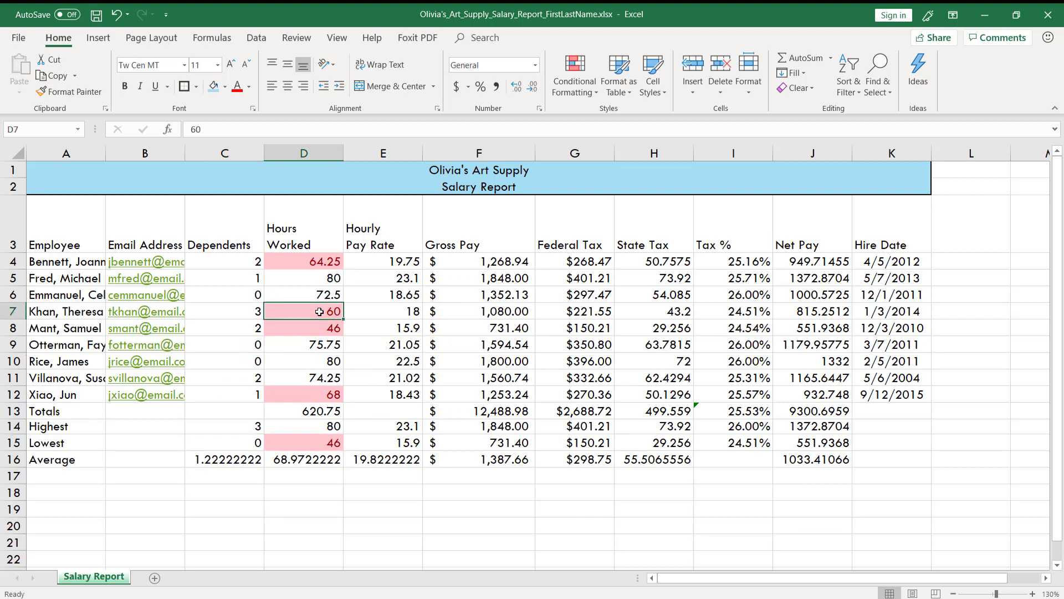
text(75)
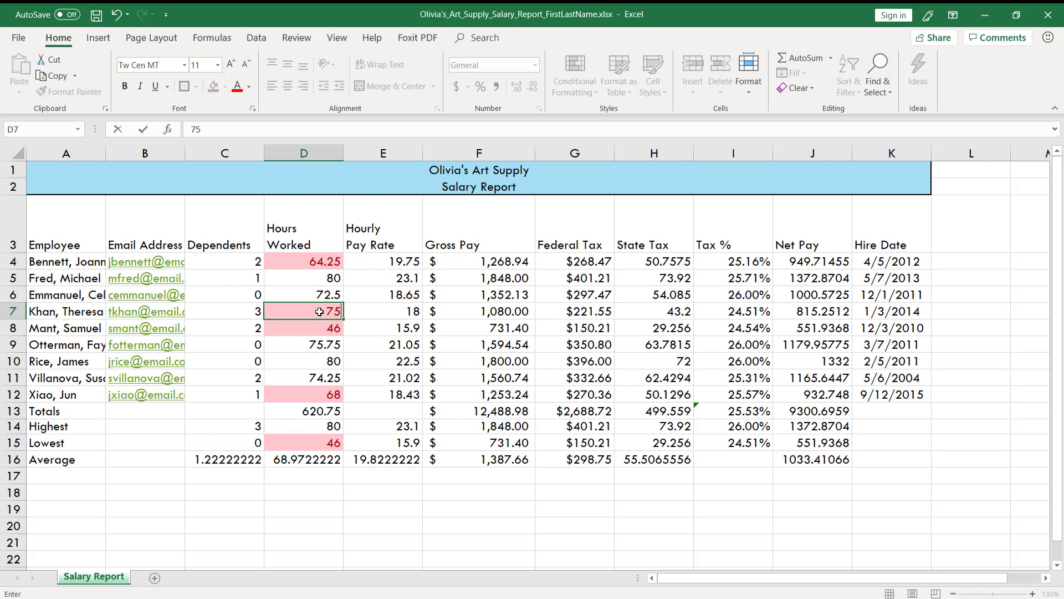
key(Return)
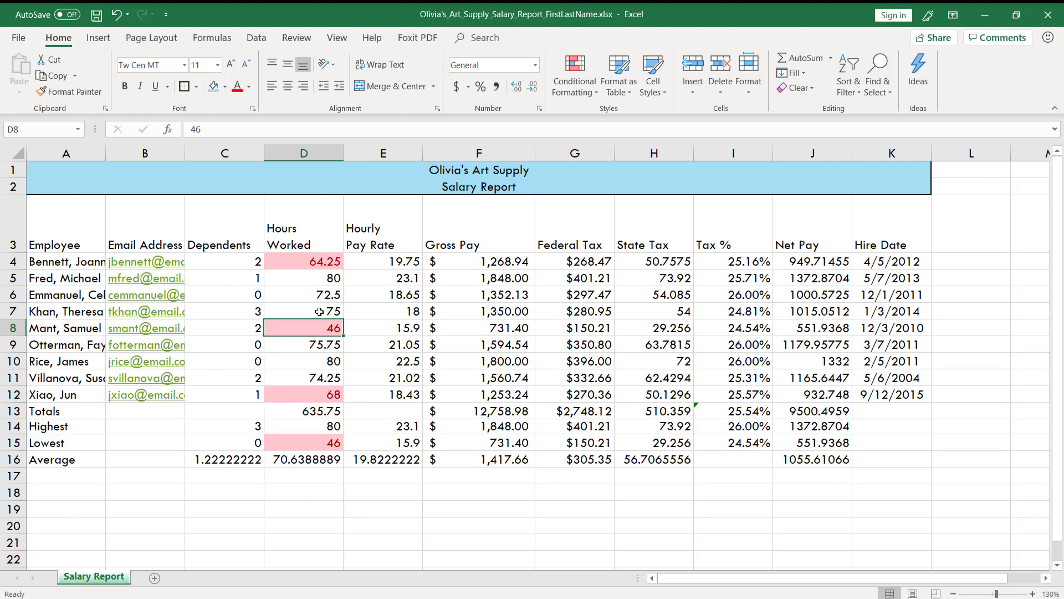
key(ctrl+z)
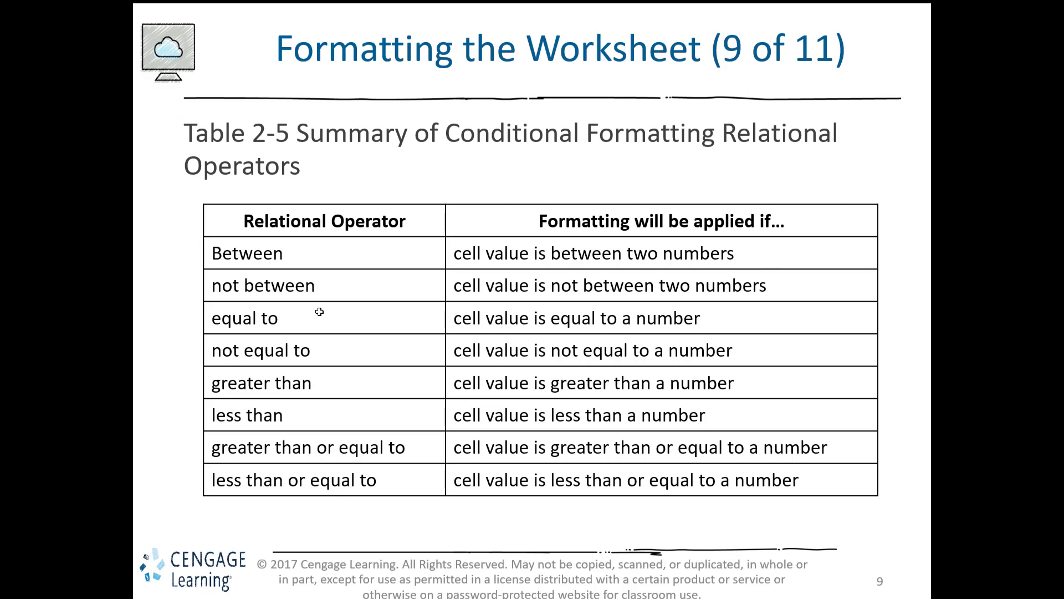
Step: Advance the slideshow to the slide on changing column width, and return to Excel
key(Right)
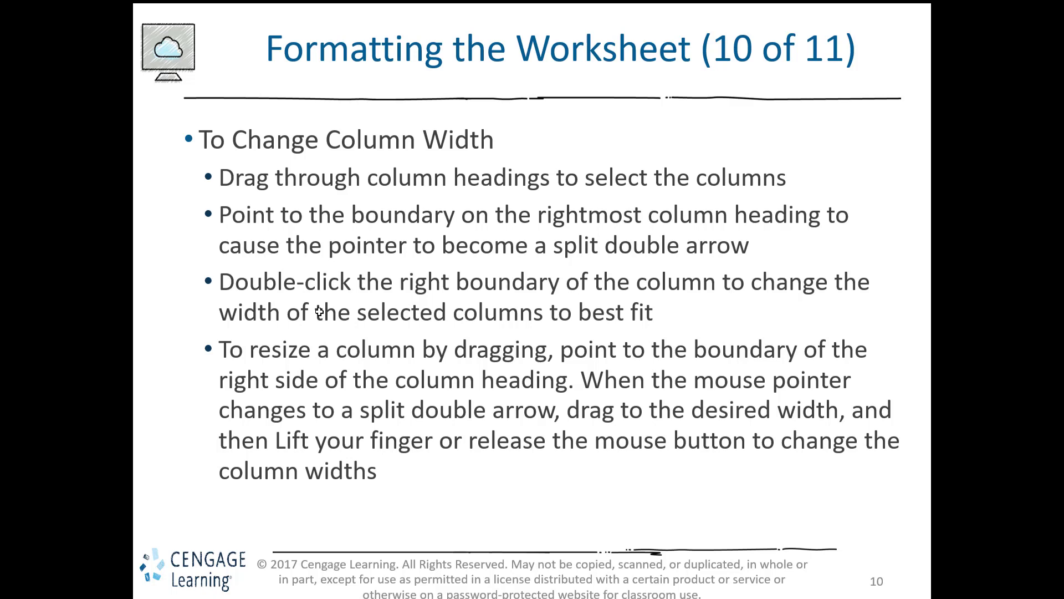
key(alt+Tab)
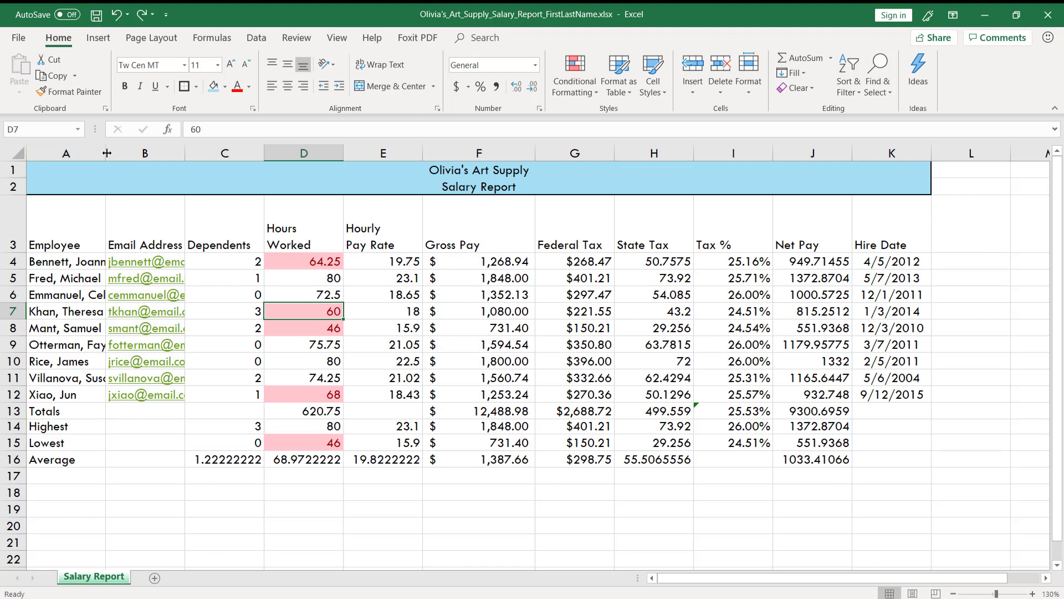
Step: Widen column A to fit the employee names, and reduce the height of header row 3 to fit its two-line headings
drag(107, 153, 140, 152)
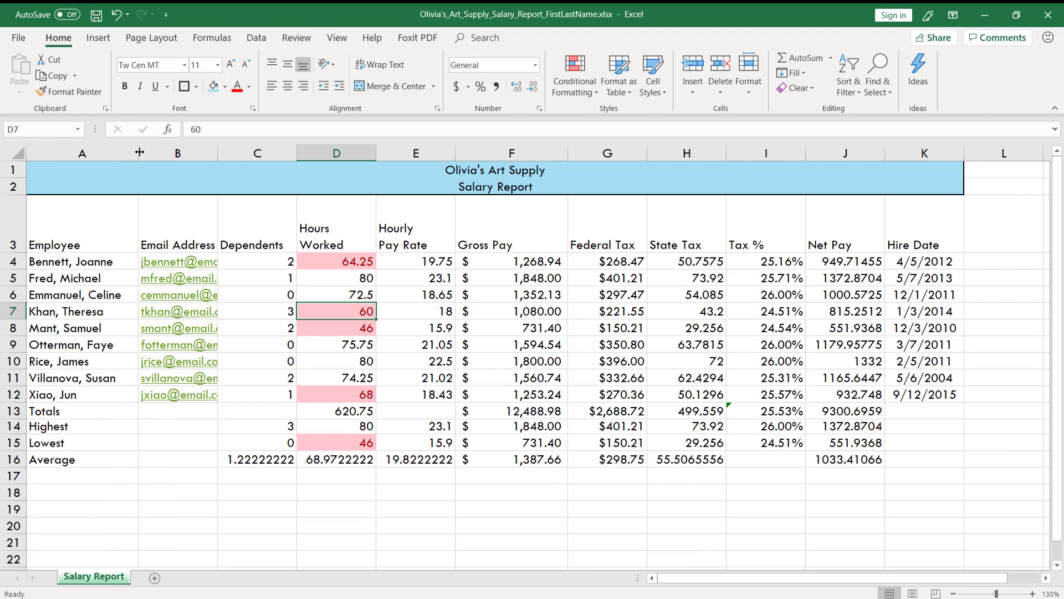
mouse_move(139, 152)
mouse_down()
mouse_move(63, 155)
mouse_move(135, 149)
mouse_up()
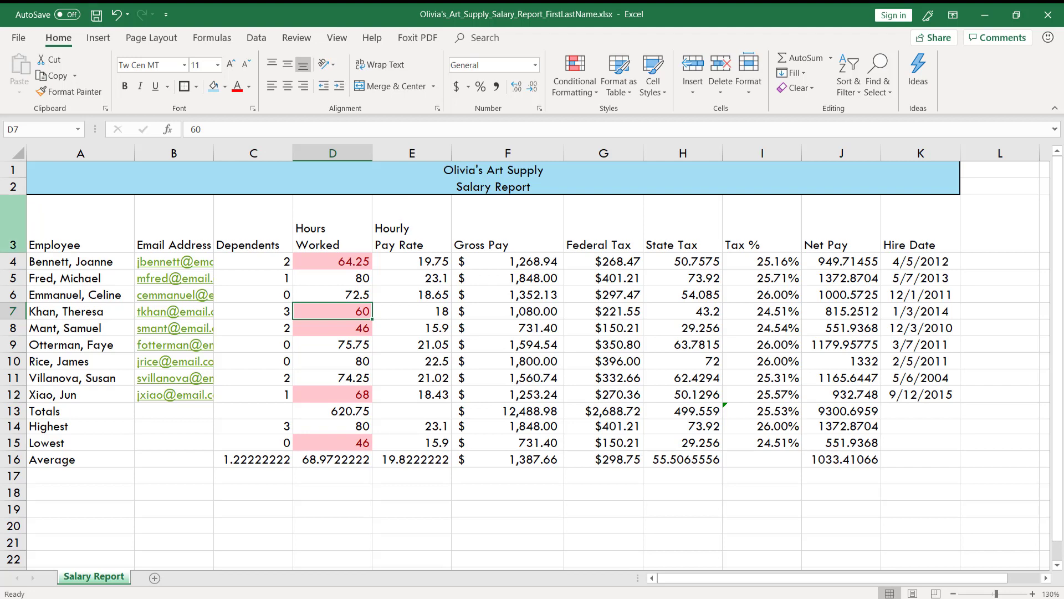
drag(17, 251, 16, 252)
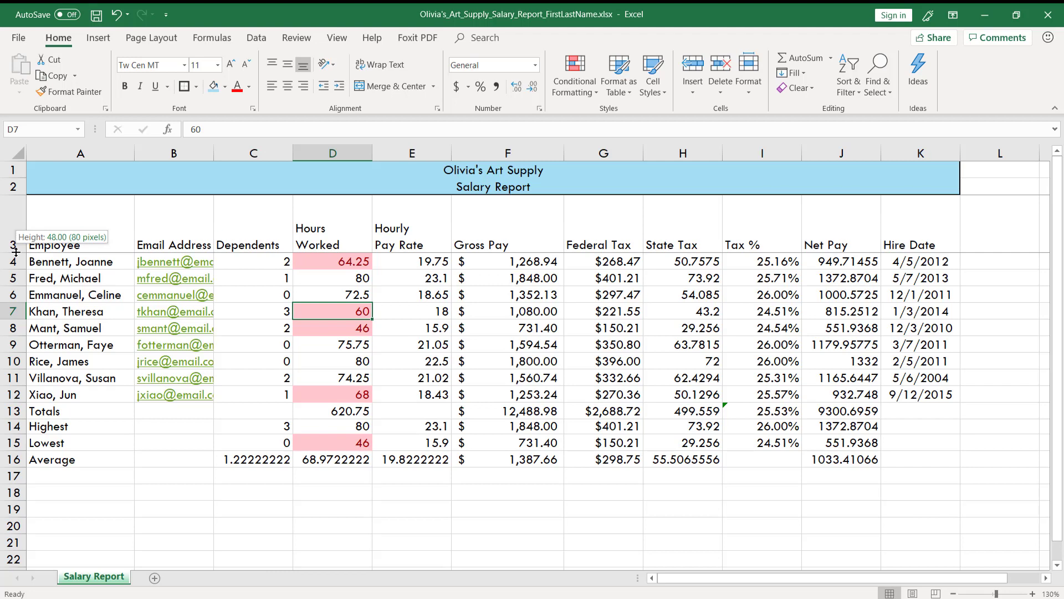
drag(16, 252, 15, 228)
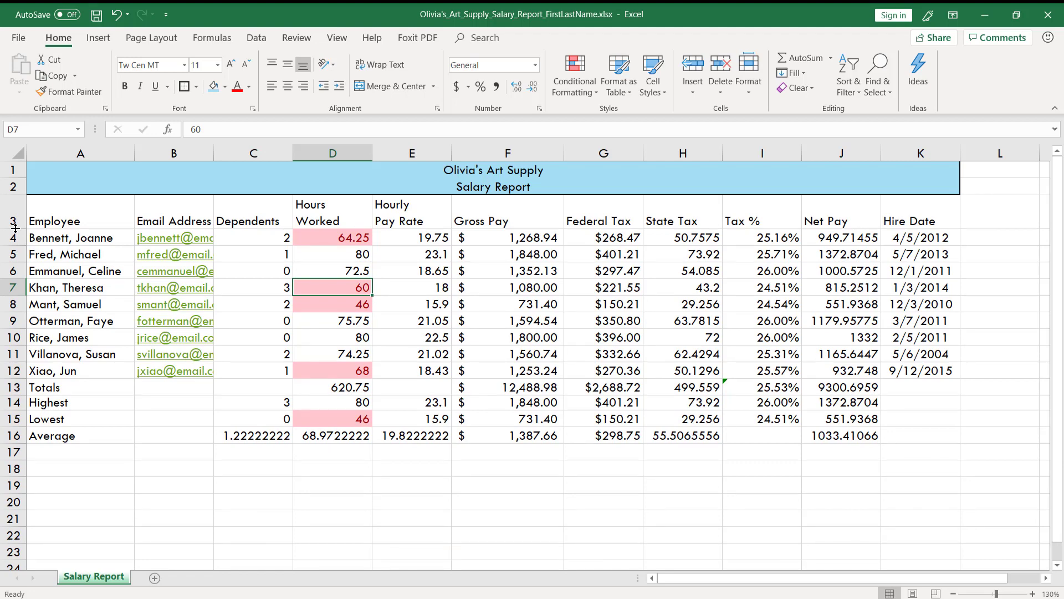
Step: AutoFit column B to the email addresses, and AutoFit all columns and rows of the worksheet
click(174, 153)
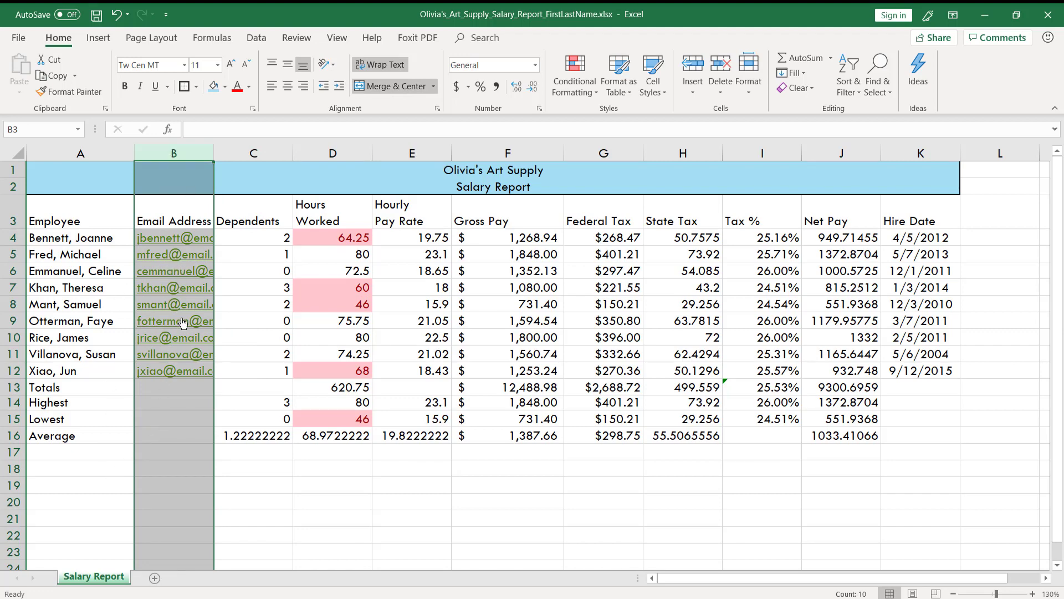
double_click(214, 154)
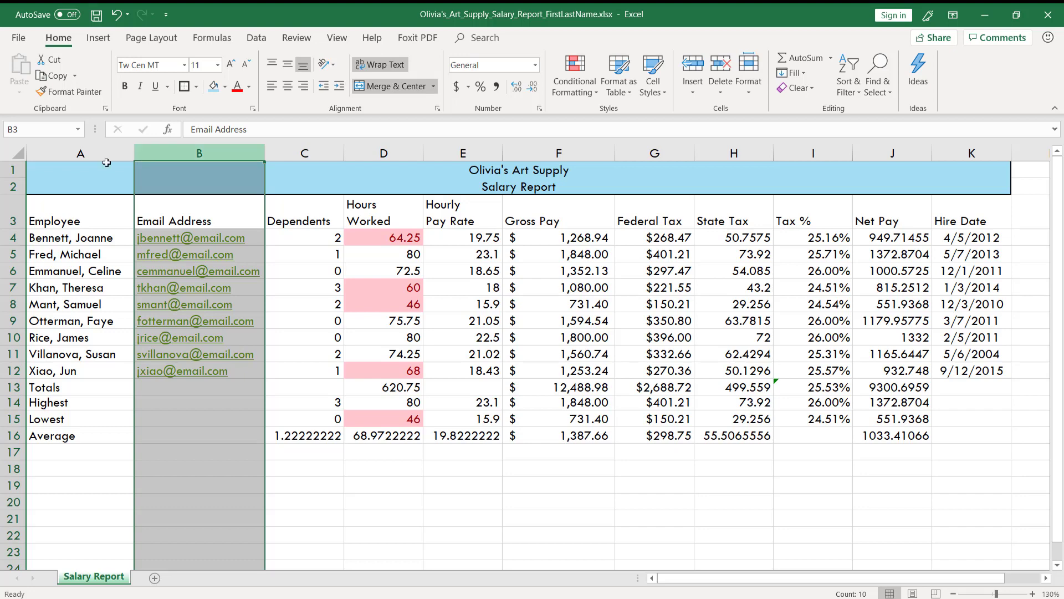
click(10, 153)
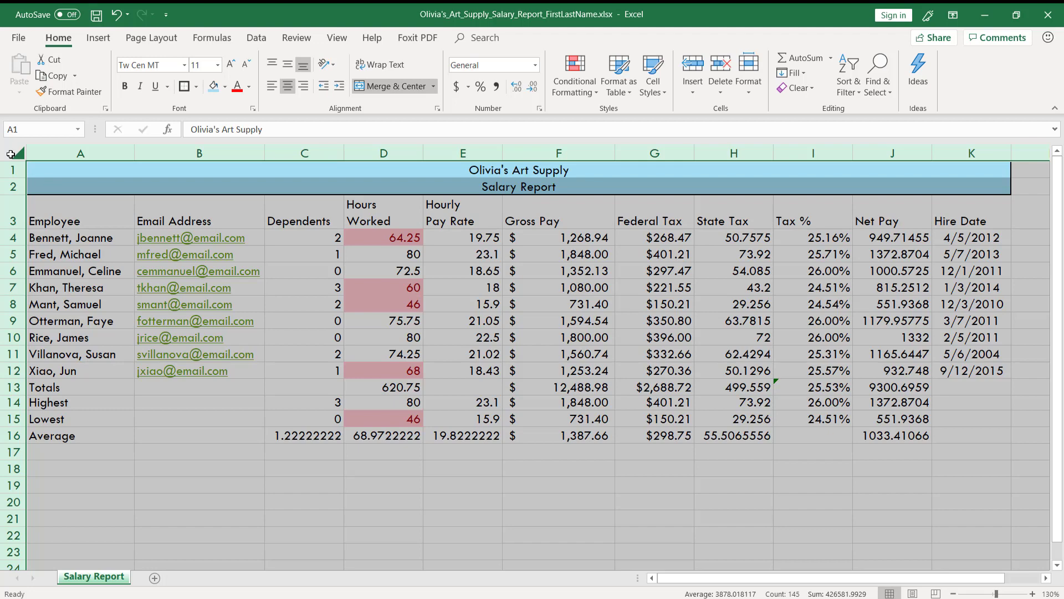
double_click(133, 149)
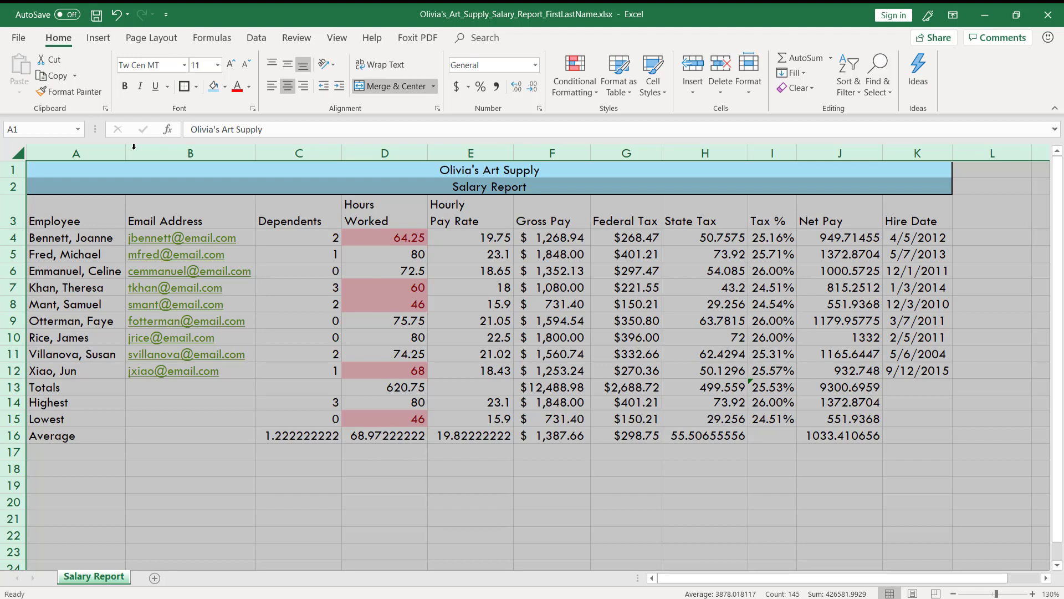
double_click(14, 178)
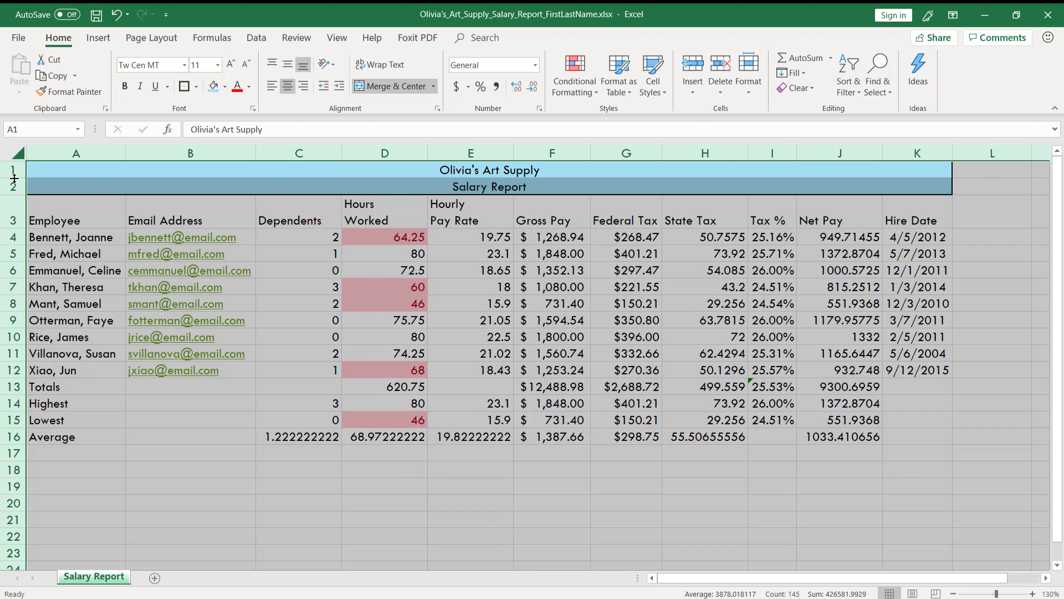
Step: Advance the slideshow through the row height slide to the Checking Spelling slide, and return to Excel
key(alt+Tab)
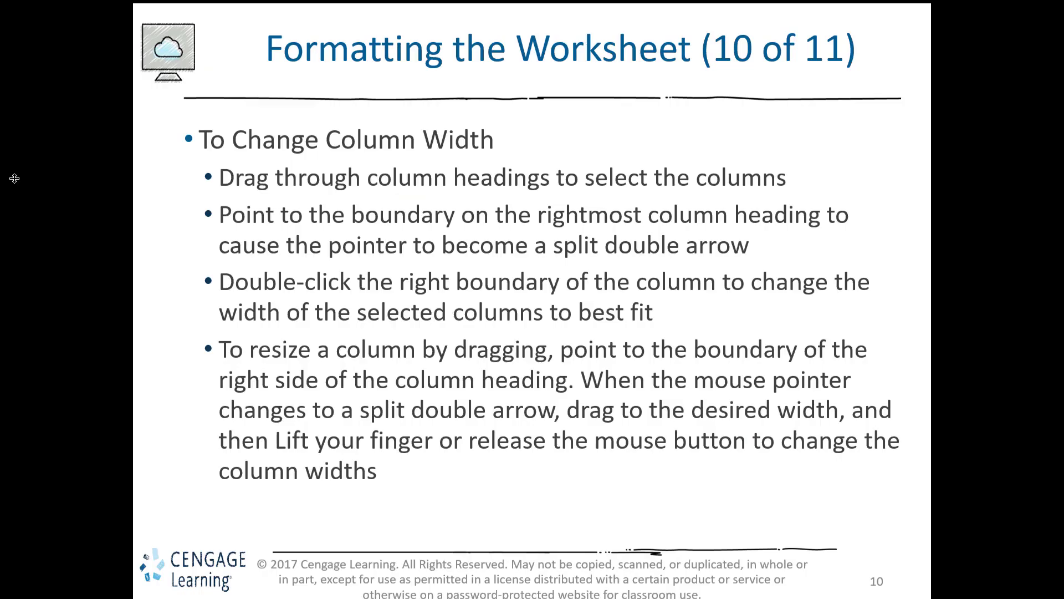
key(Right)
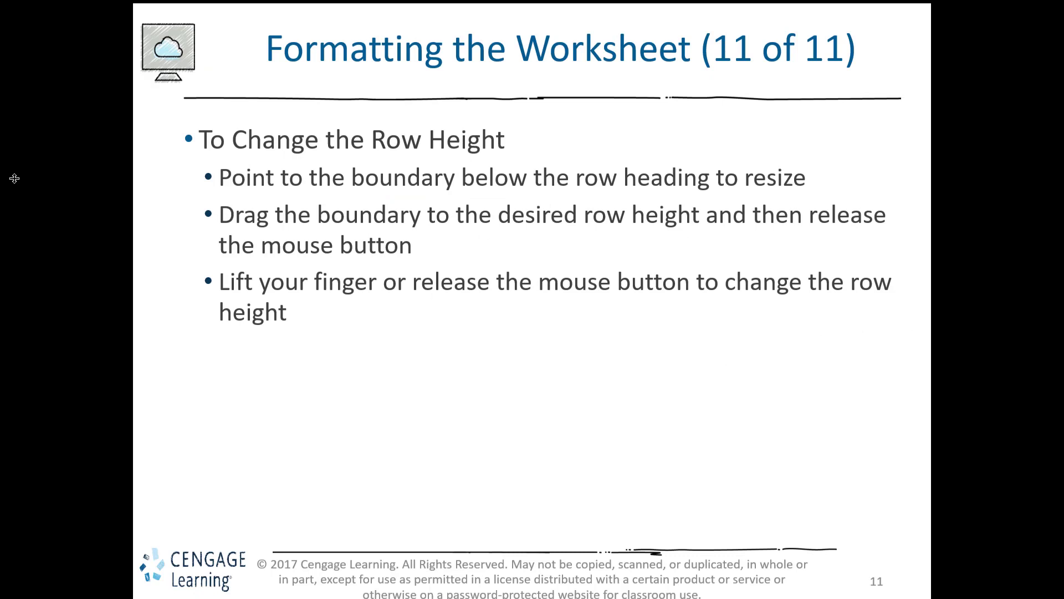
key(Right)
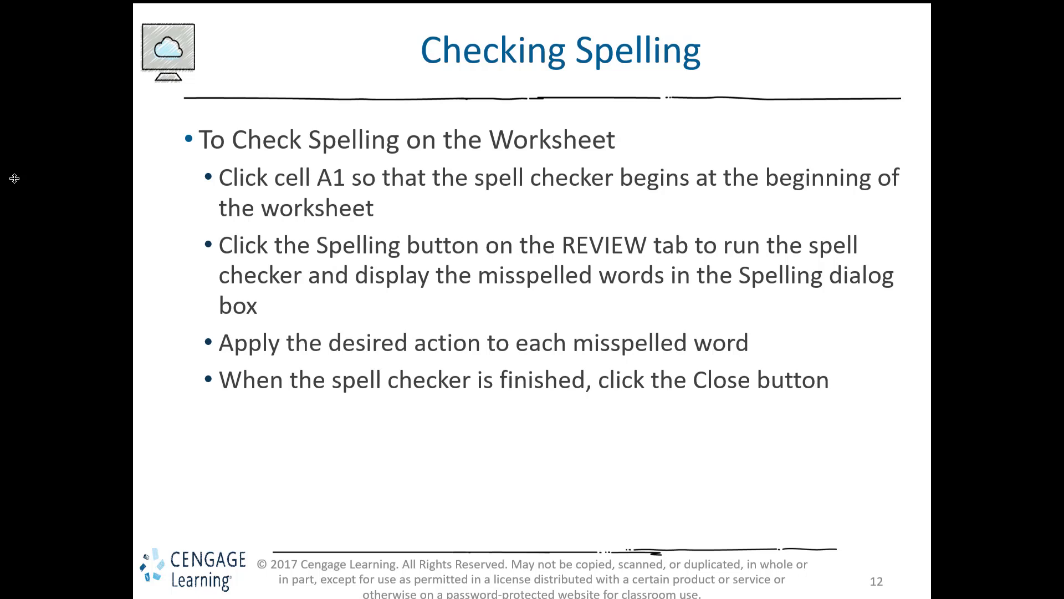
key(alt+Tab)
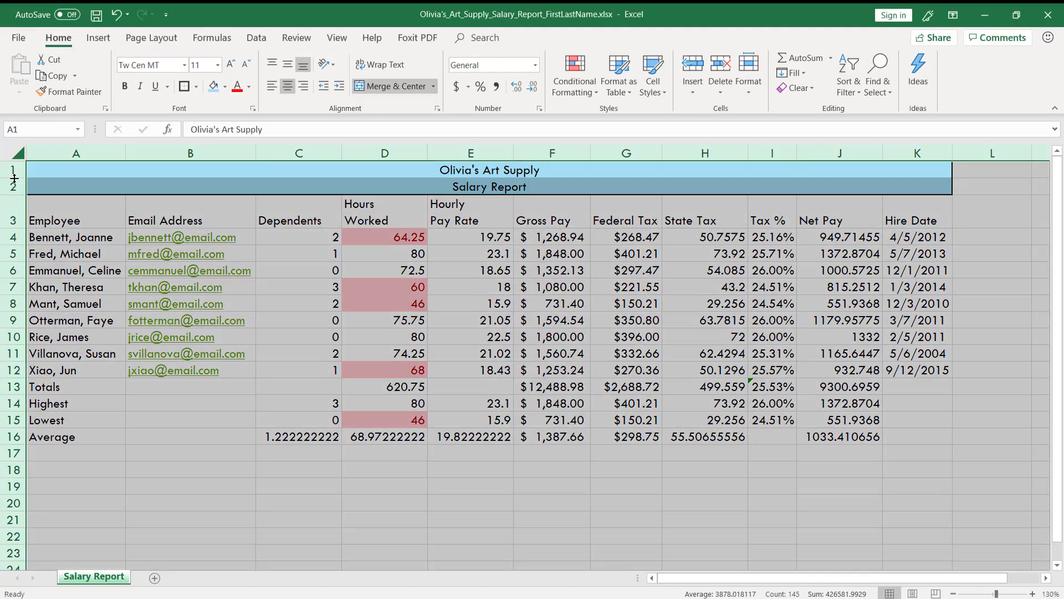
Step: Enter the misspelled word "thas" in cell B14
click(178, 436)
click(212, 399)
text(thas)
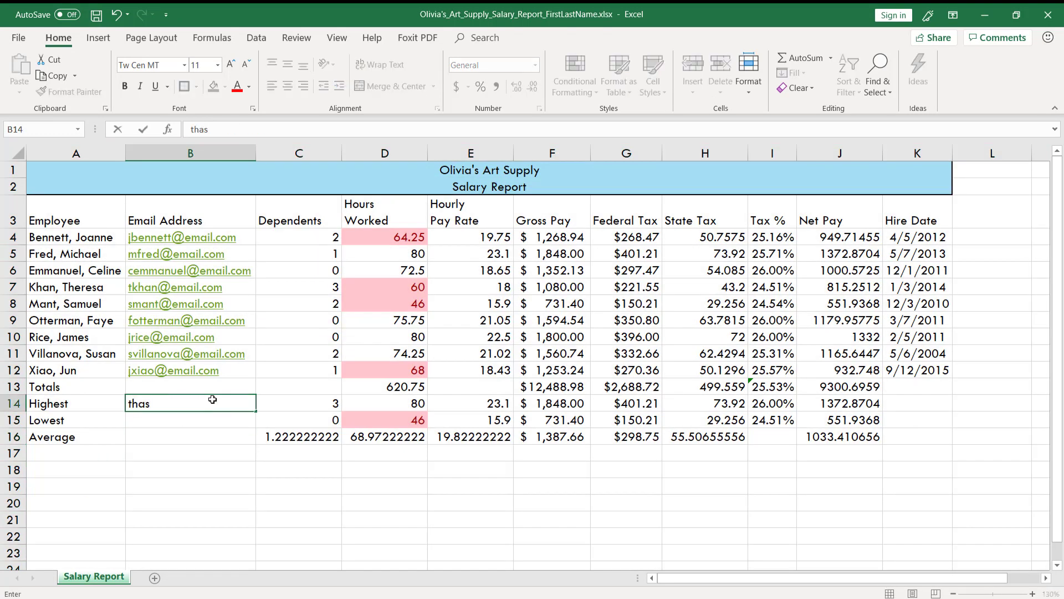
click(205, 422)
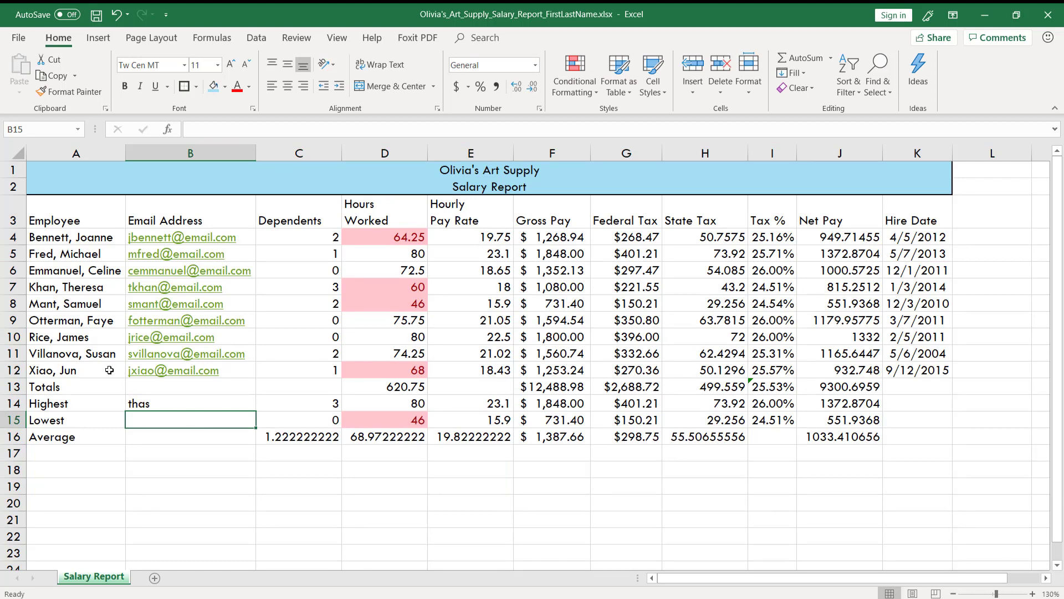
Step: Run the spelling check from cell A1, ignoring the flagged surname in A8 once and changing "thas" in B14 to "this"
click(51, 172)
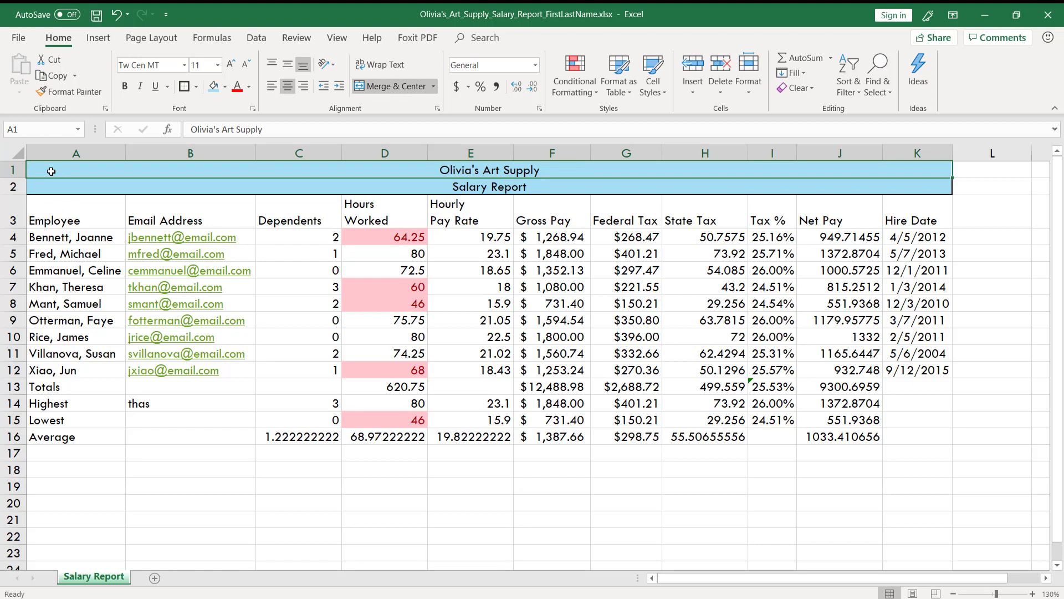
click(298, 37)
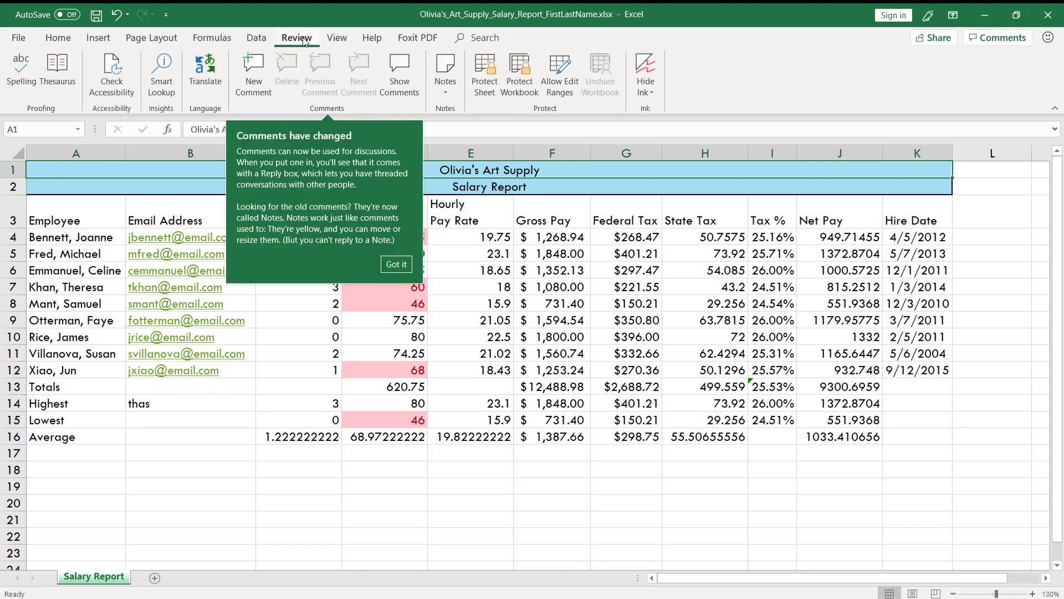
click(396, 261)
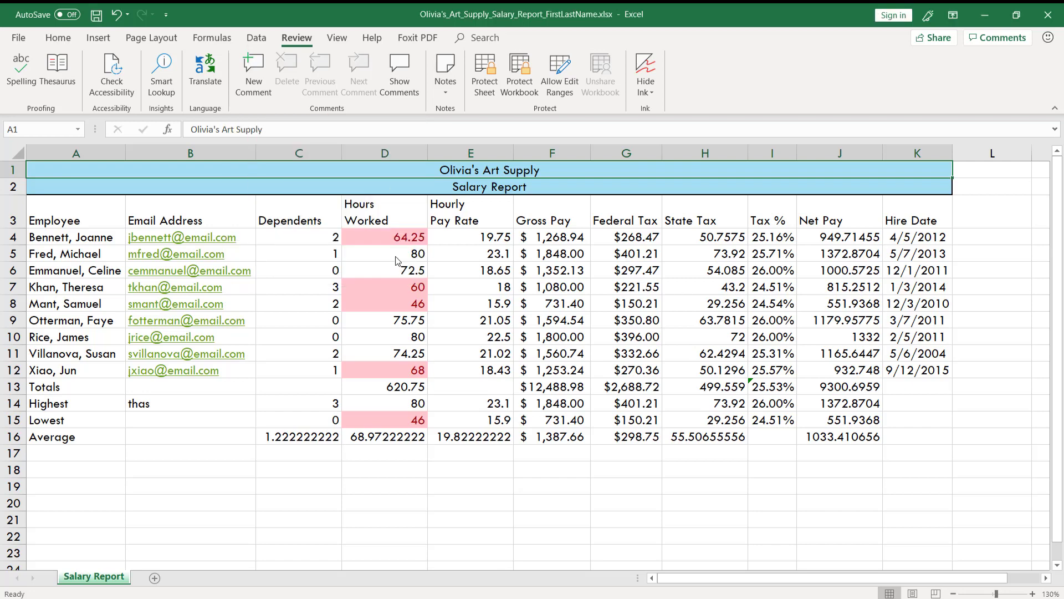
click(17, 89)
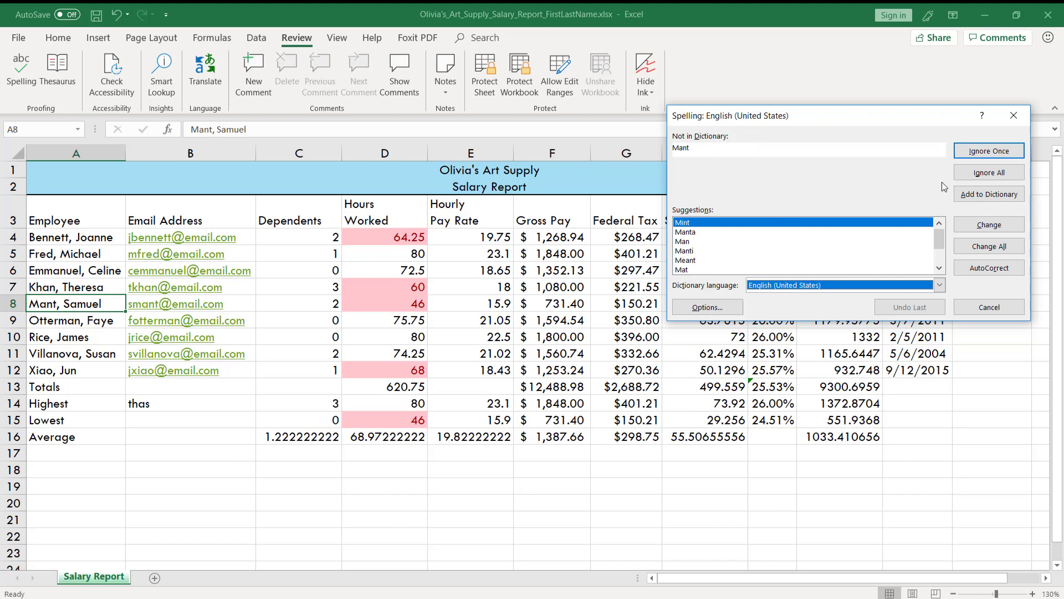
click(996, 156)
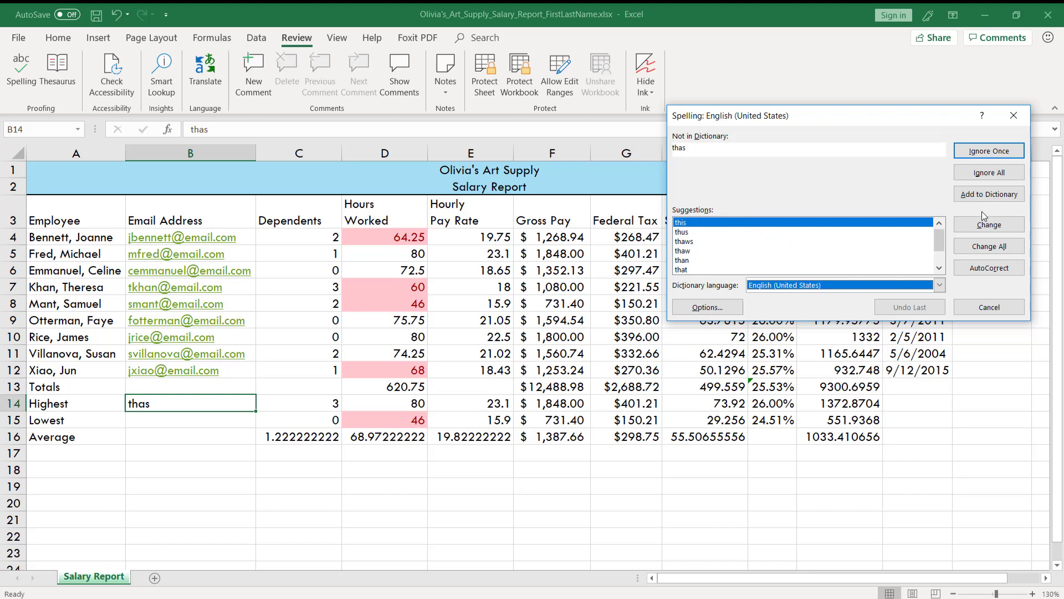
click(981, 226)
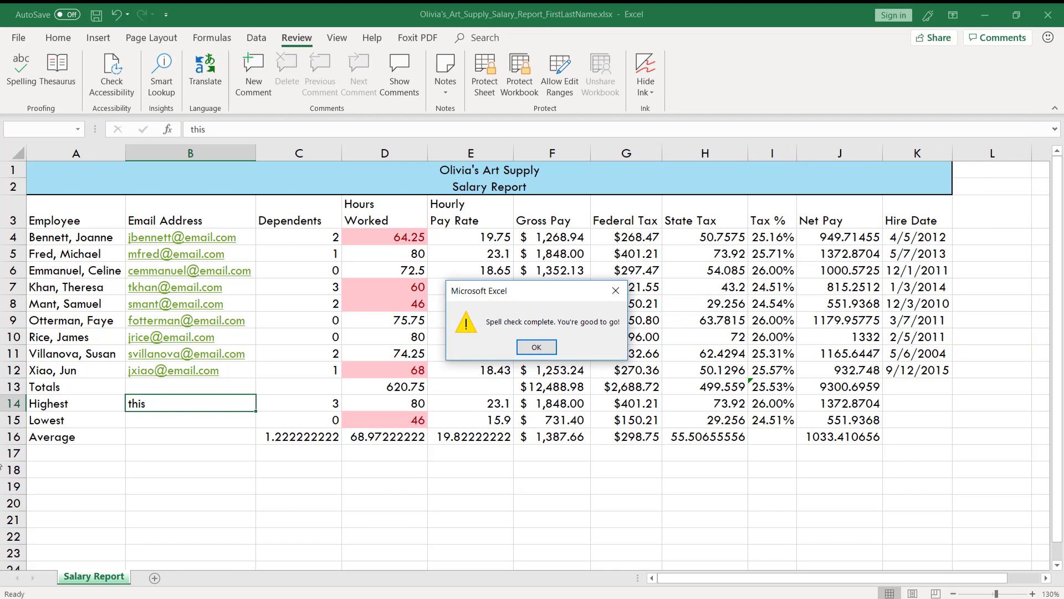
click(536, 347)
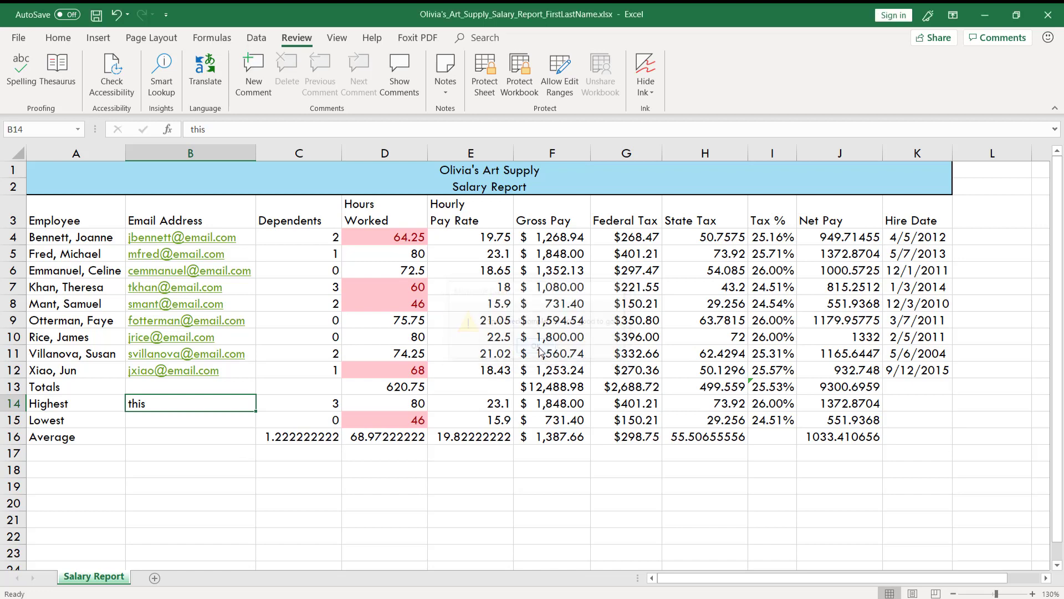